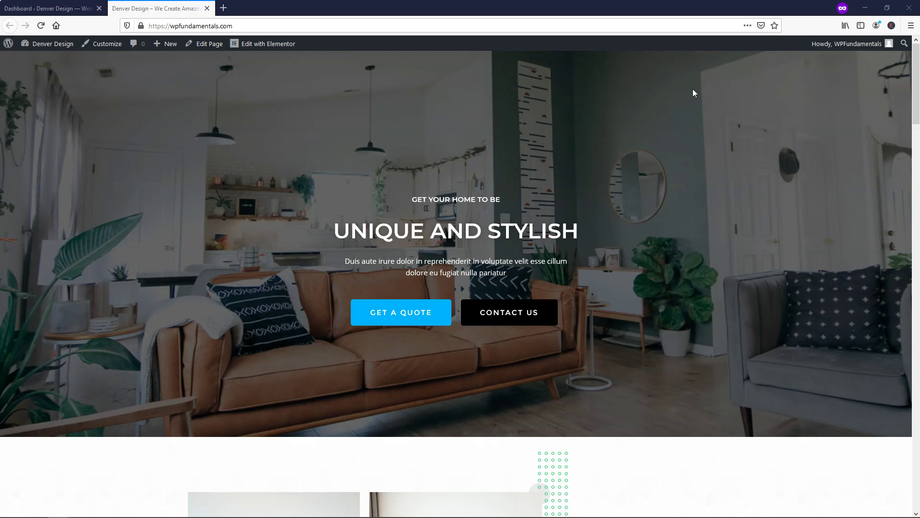
- In the home page editor, add a one-column section above the hero and drop in a Nav Menu widget
click(279, 44)
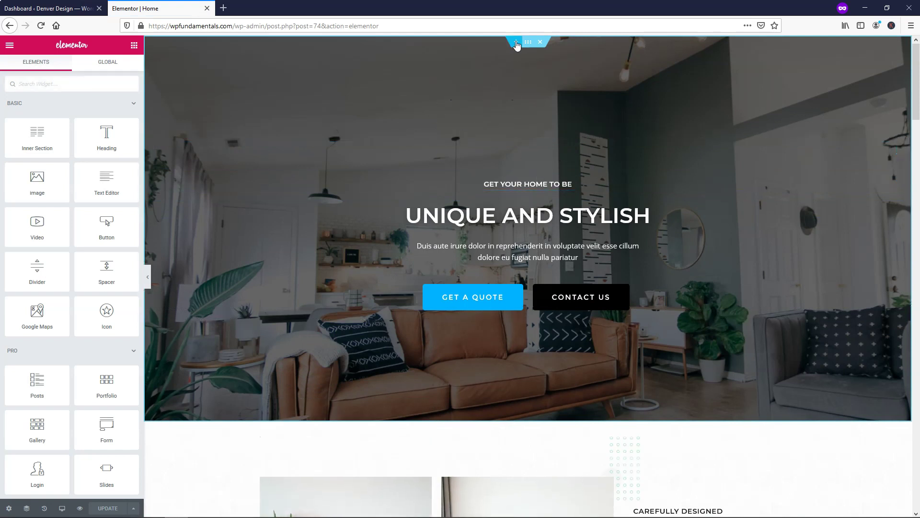
click(516, 44)
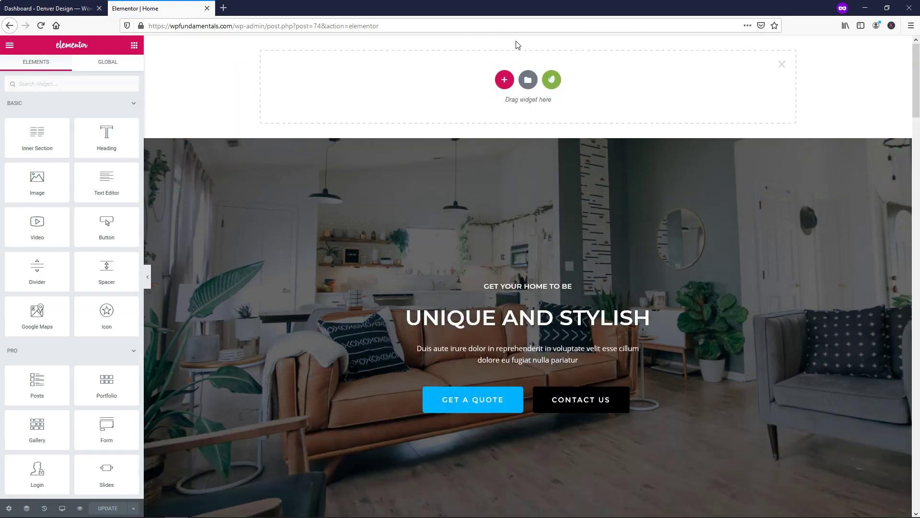
click(504, 82)
scroll(65, 213, down, 2)
scroll(65, 213, down, 2)
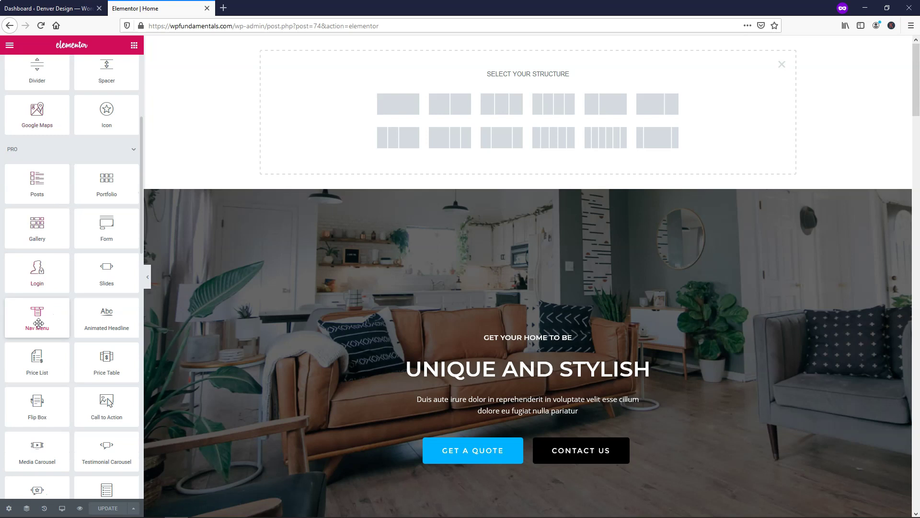
drag(40, 323, 392, 103)
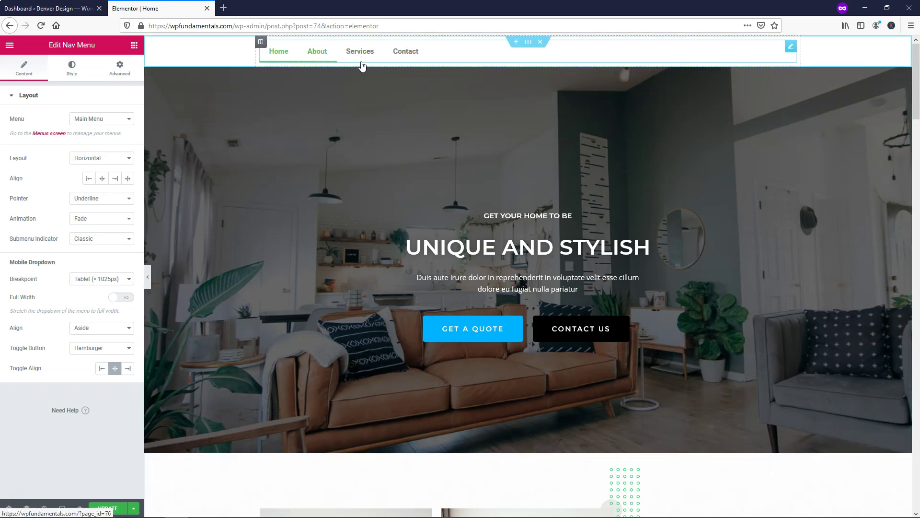
- Review Main Menu's Home, About, Services and Contact items under Appearance > Menus, then return to the editor
click(48, 8)
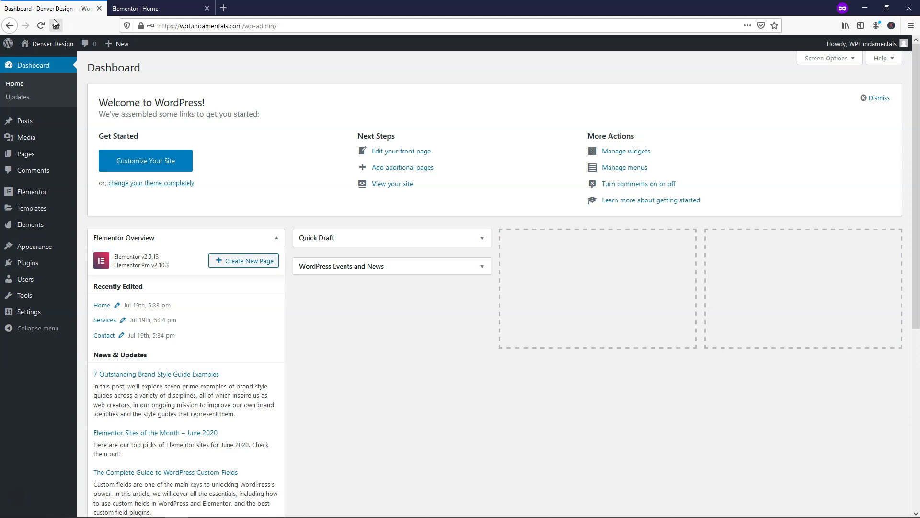
click(31, 154)
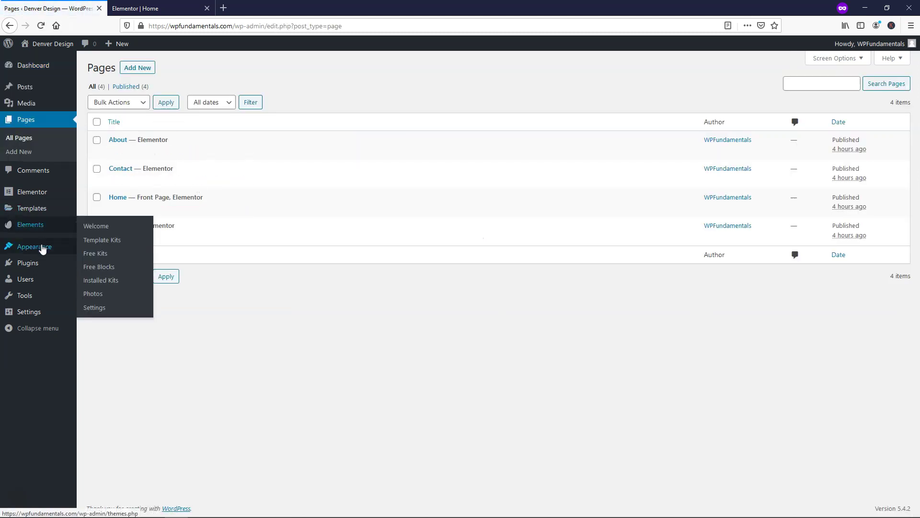
mouse_move(41, 248)
click(94, 289)
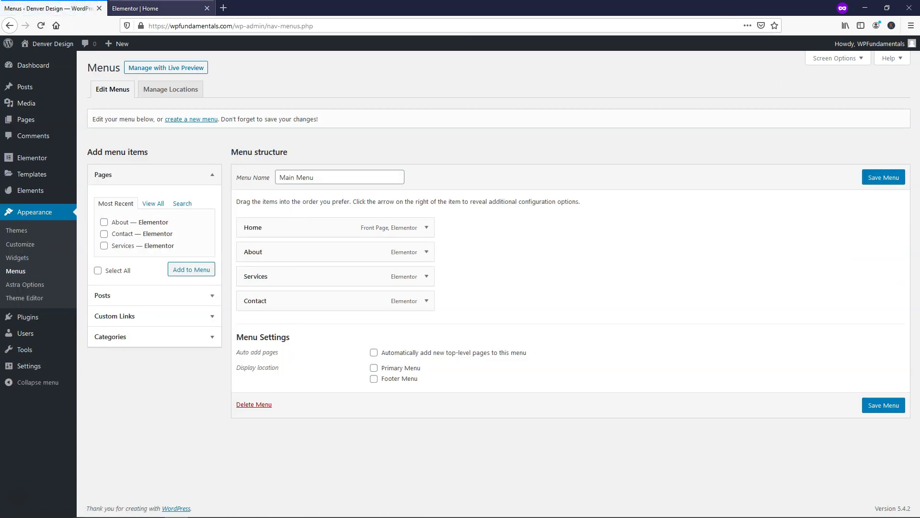
click(135, 8)
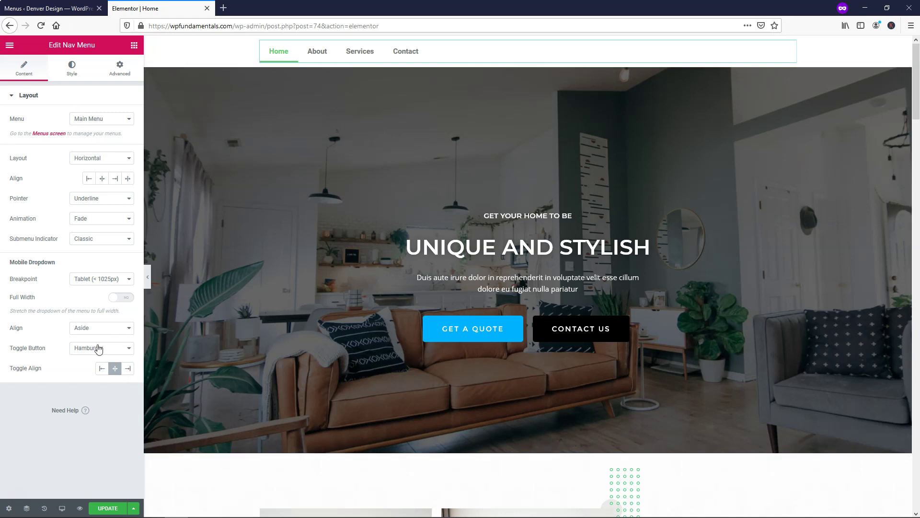
- Confirm the Nav Menu widget displays Main Menu
click(119, 121)
click(106, 119)
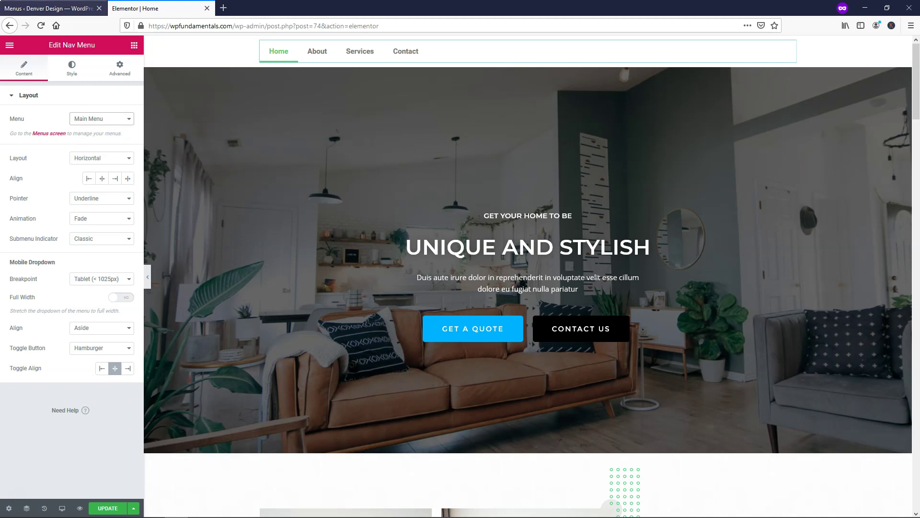
click(77, 9)
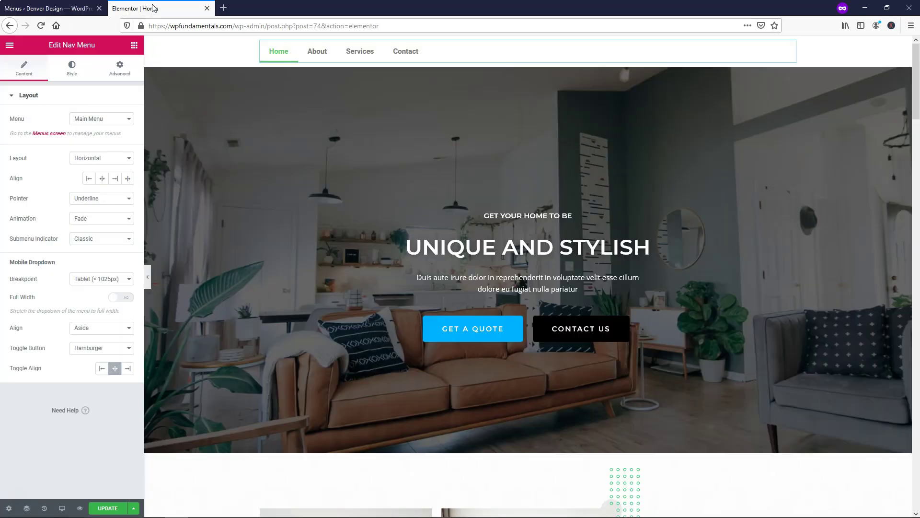
click(153, 8)
click(121, 118)
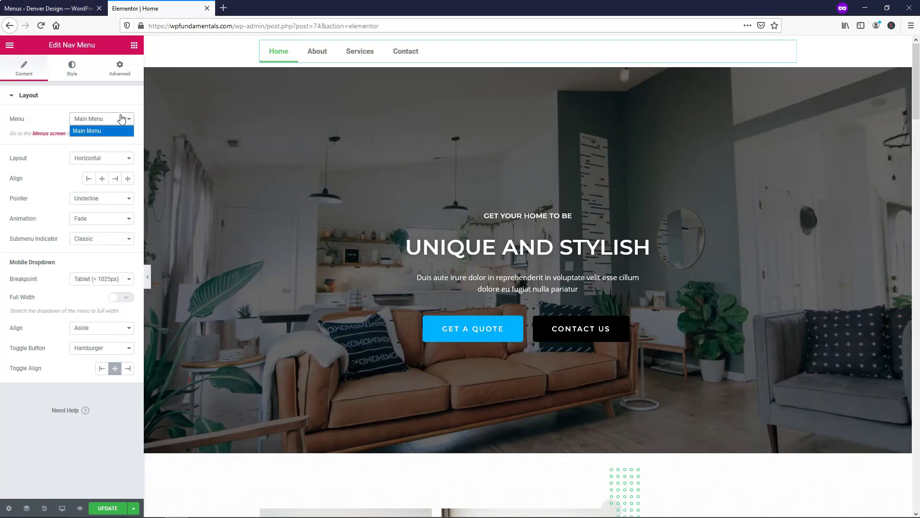
click(121, 118)
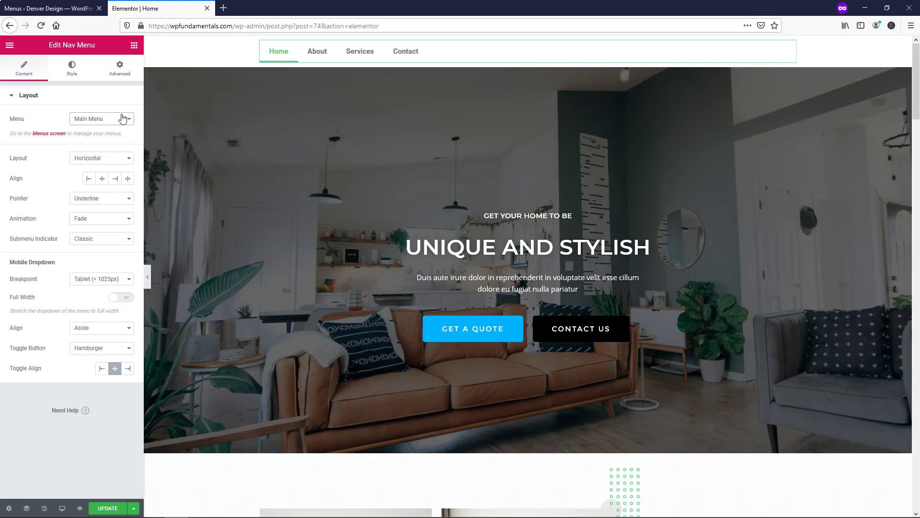
- Try the Vertical and Dropdown layouts, then set the nav menu back to Horizontal
click(116, 161)
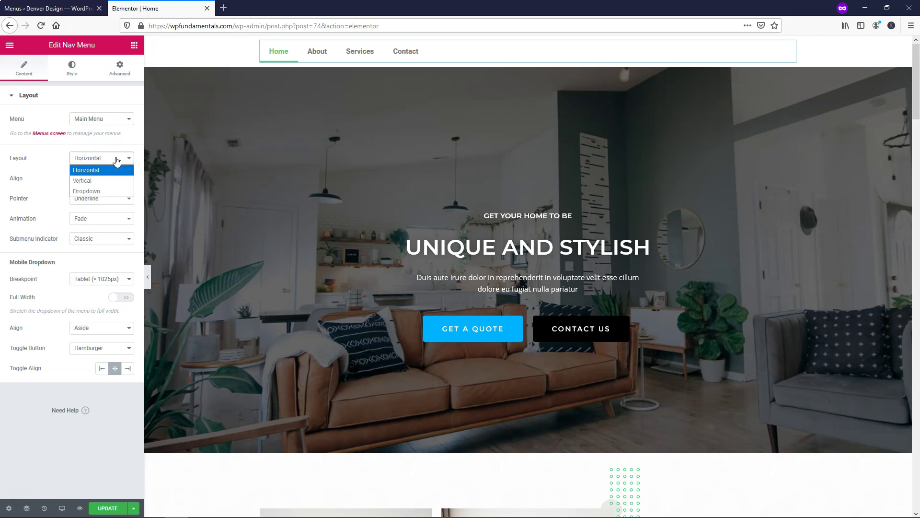
click(119, 180)
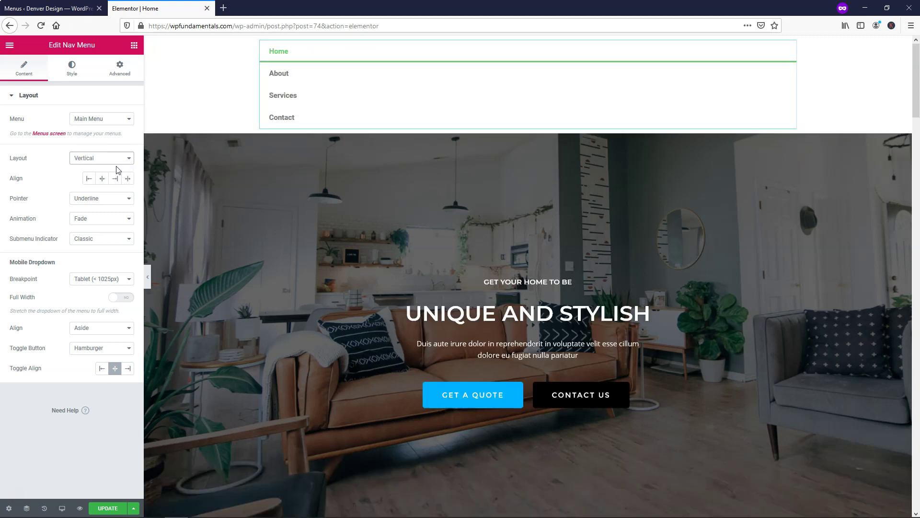
click(116, 160)
click(107, 192)
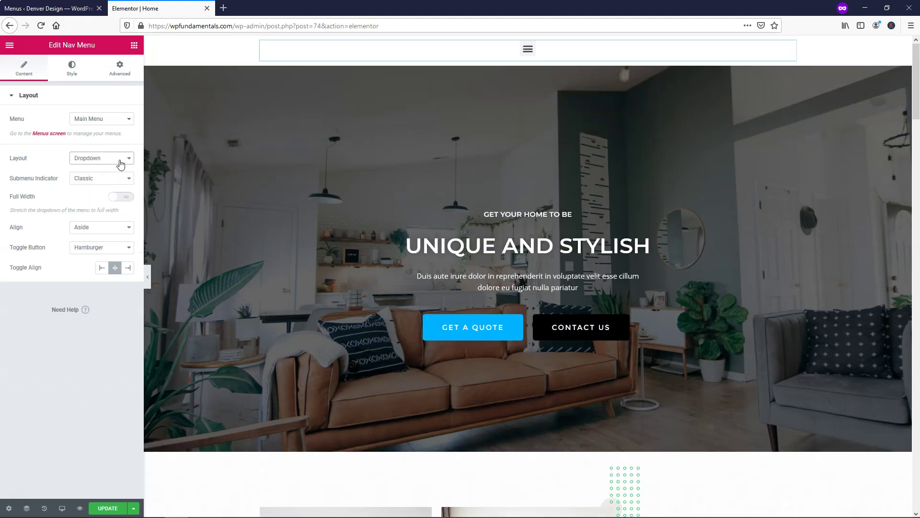
click(120, 165)
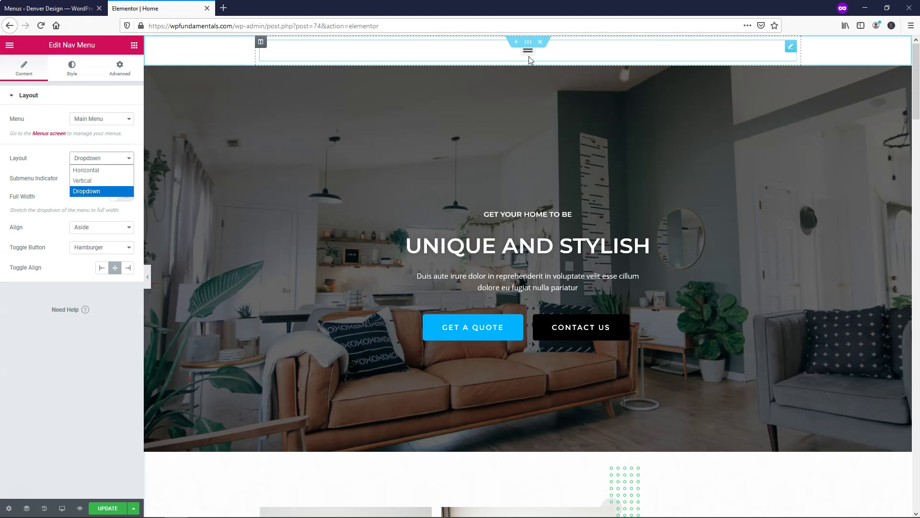
click(102, 170)
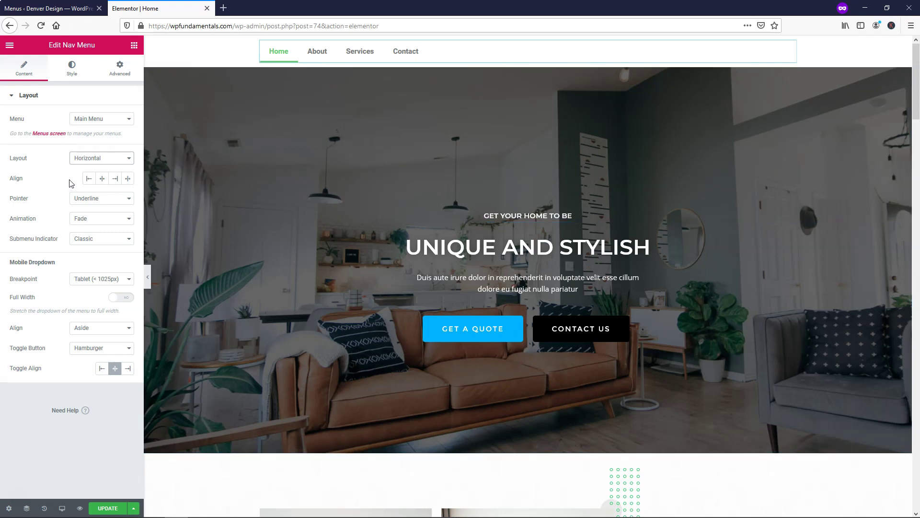
click(115, 178)
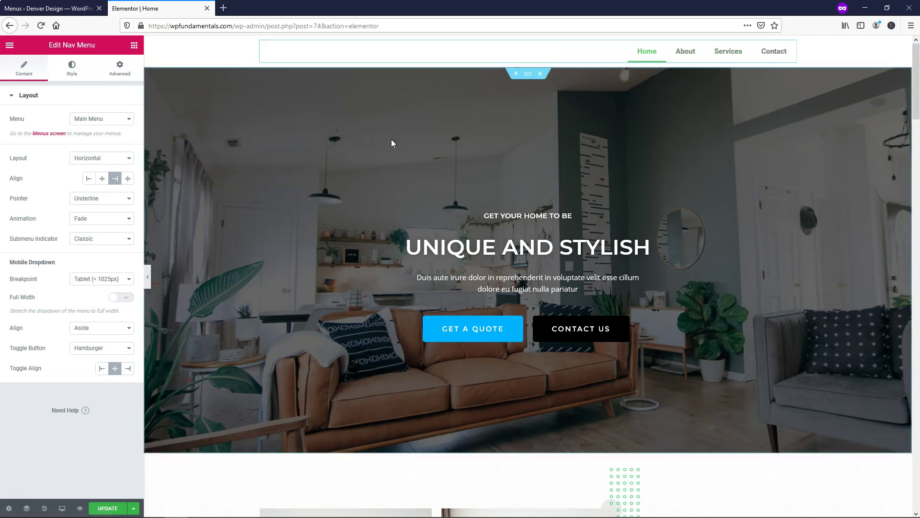
click(94, 203)
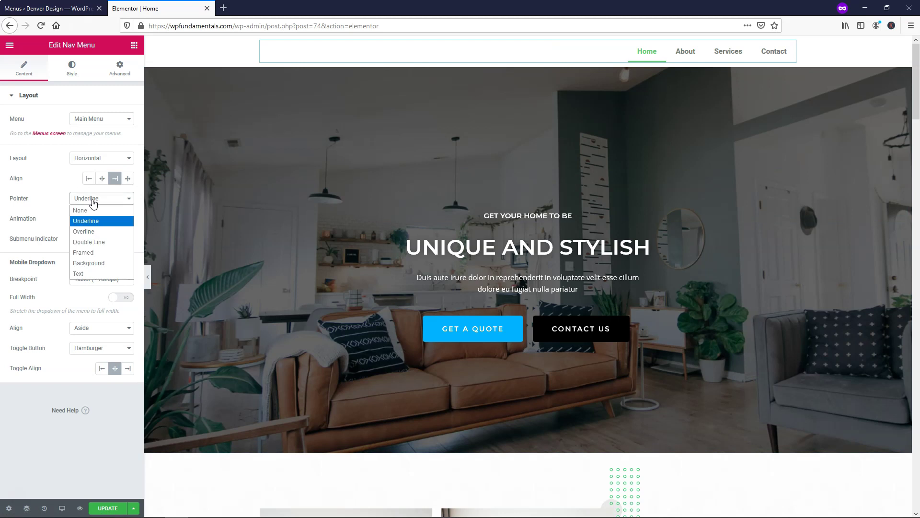
click(102, 262)
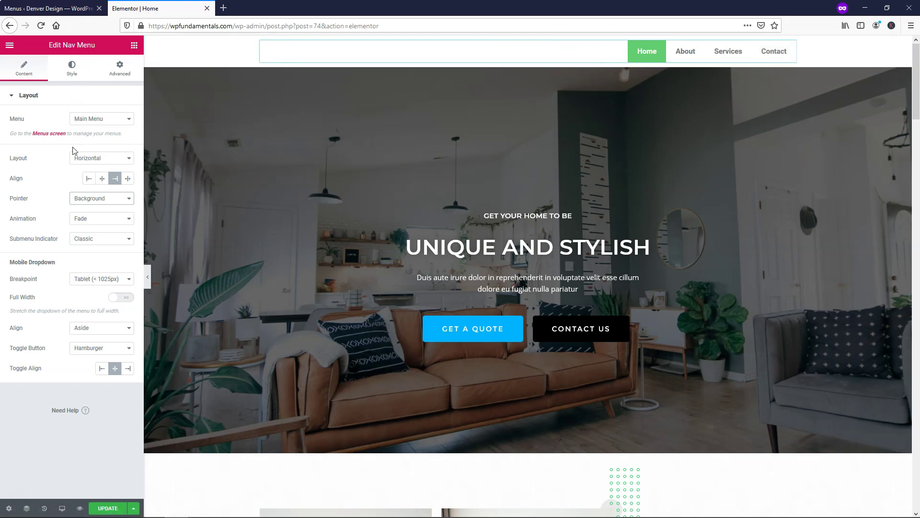
click(106, 199)
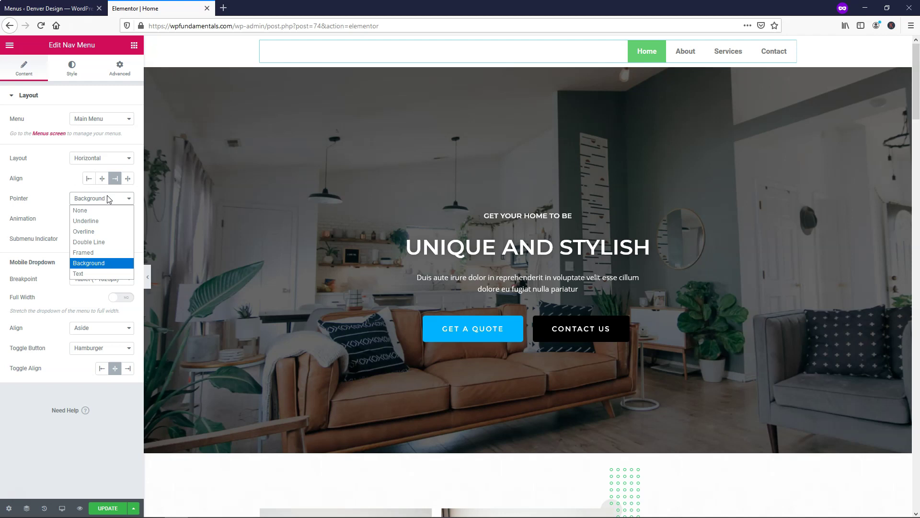
click(109, 244)
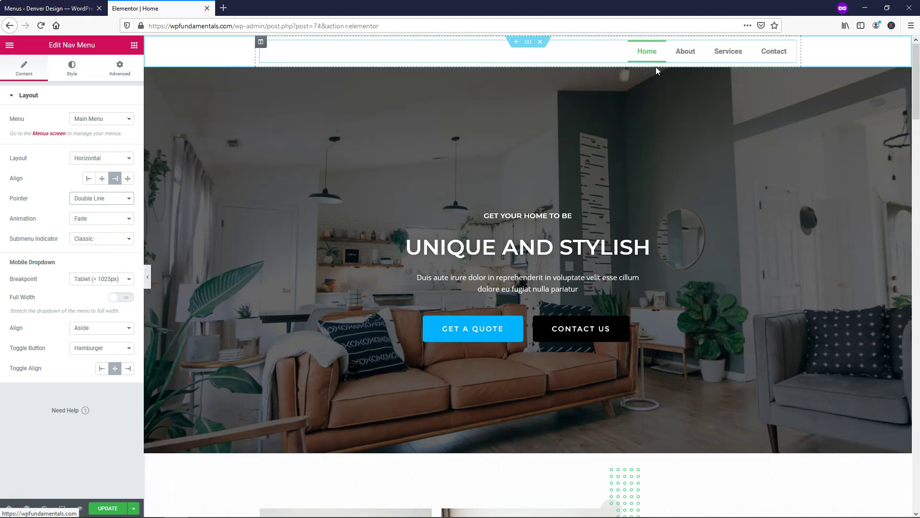
click(105, 198)
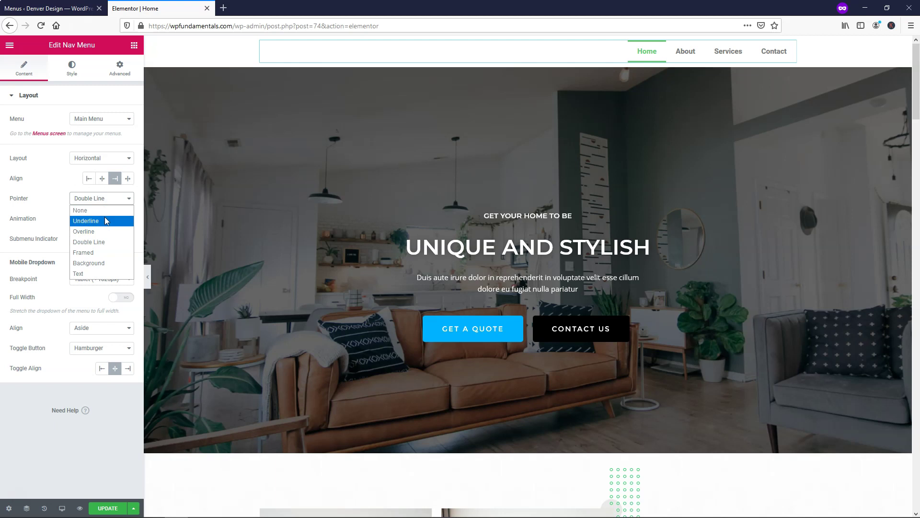
click(105, 217)
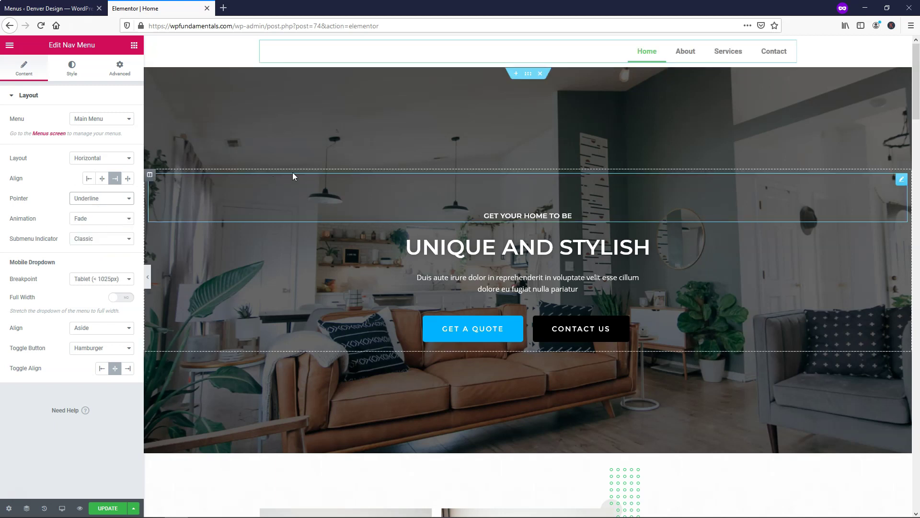
- Try the Drop Out, Slide and Grow menu animations, ending on Grow
click(115, 218)
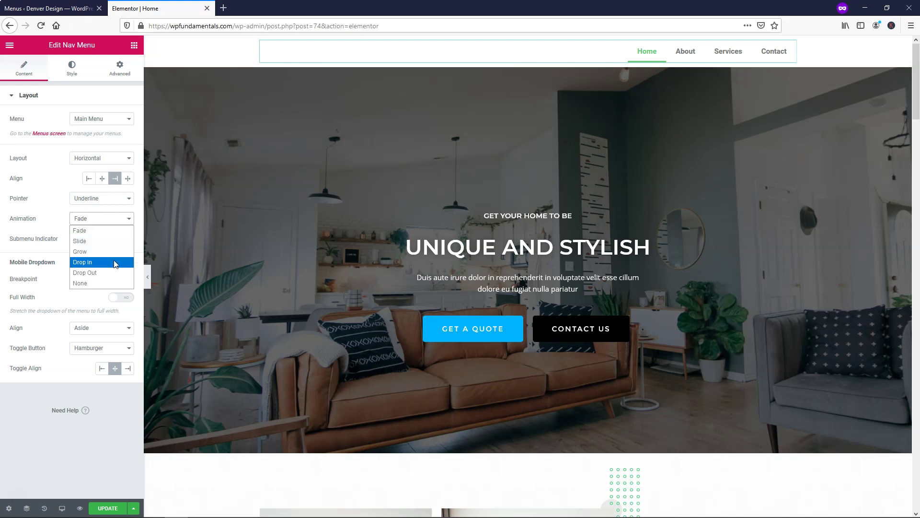
click(115, 272)
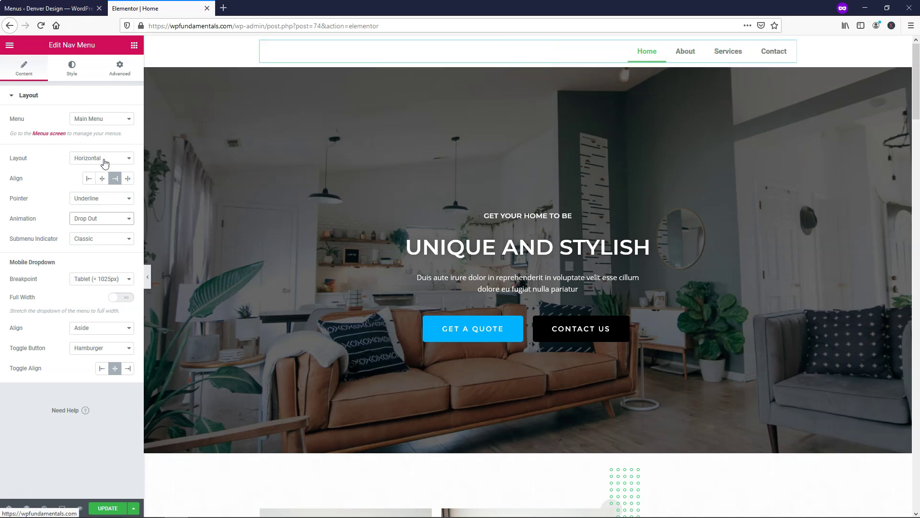
click(120, 219)
click(114, 246)
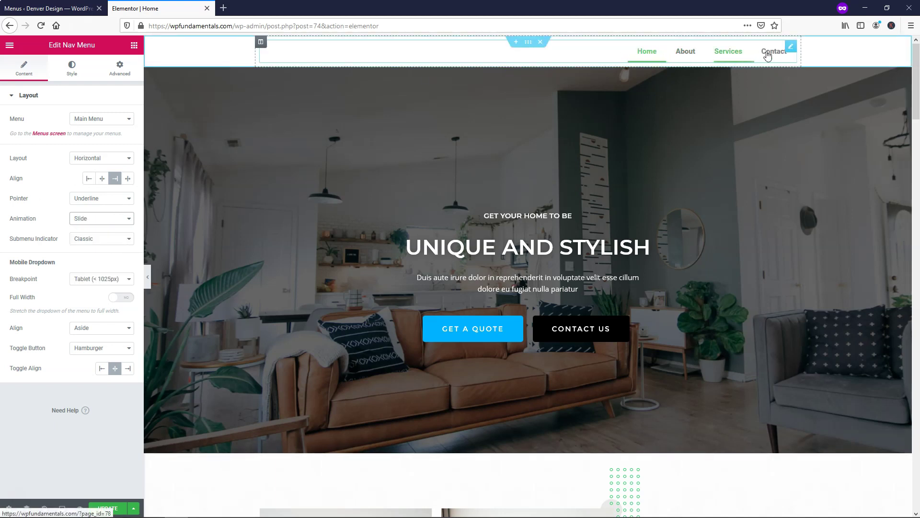
click(100, 220)
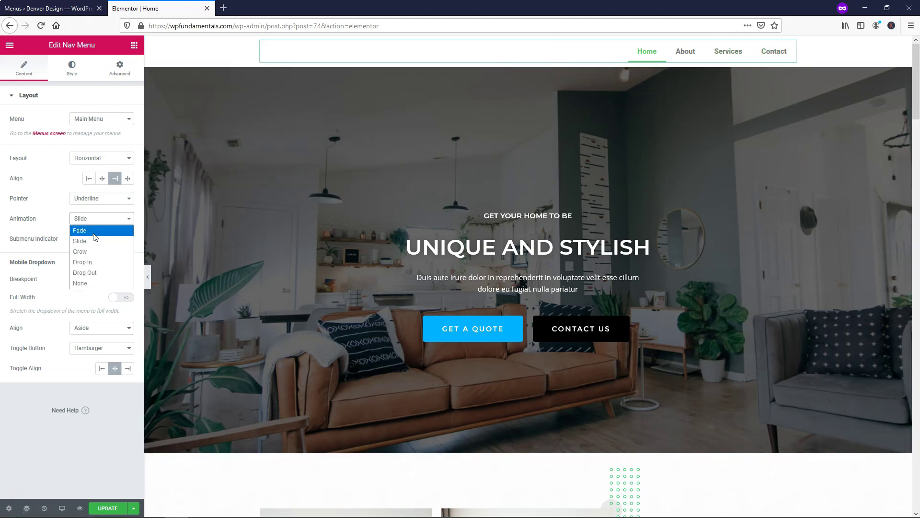
click(94, 251)
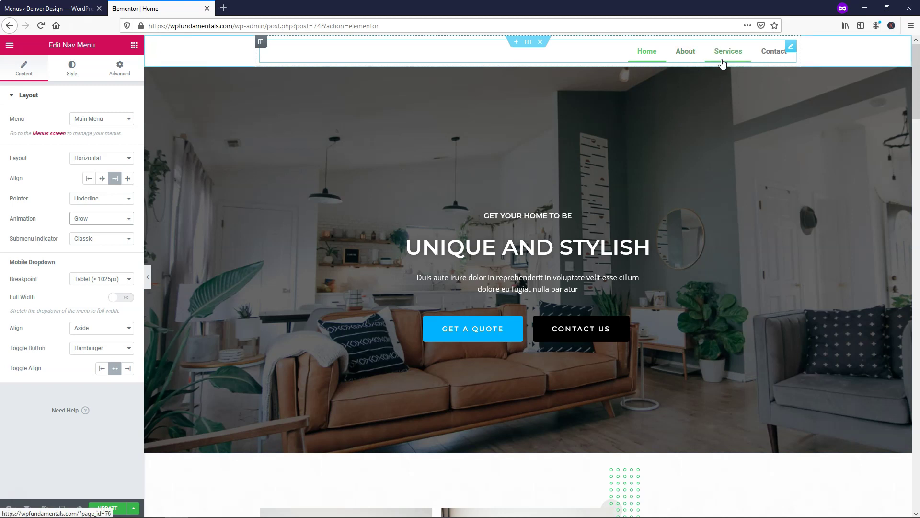
- Set the underline pointer animation to Fade and bring up the Submenu Indicator choices
click(105, 218)
click(98, 229)
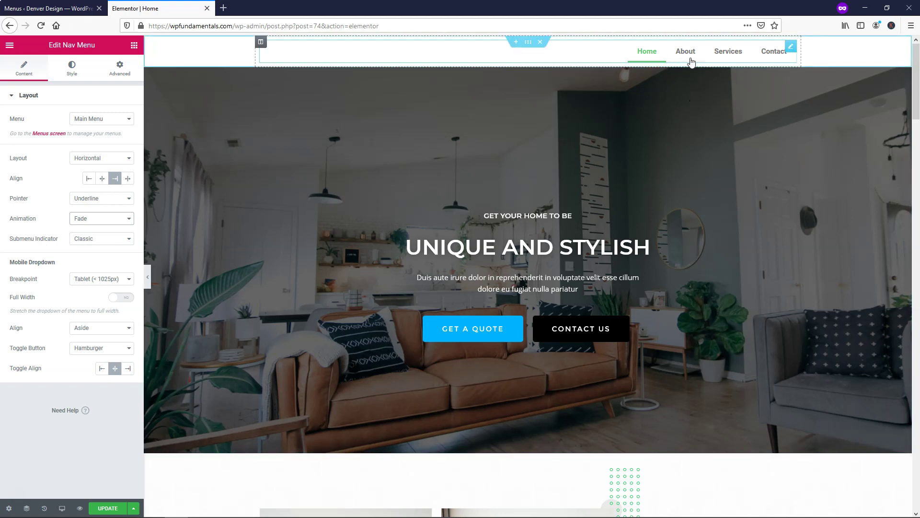
click(101, 239)
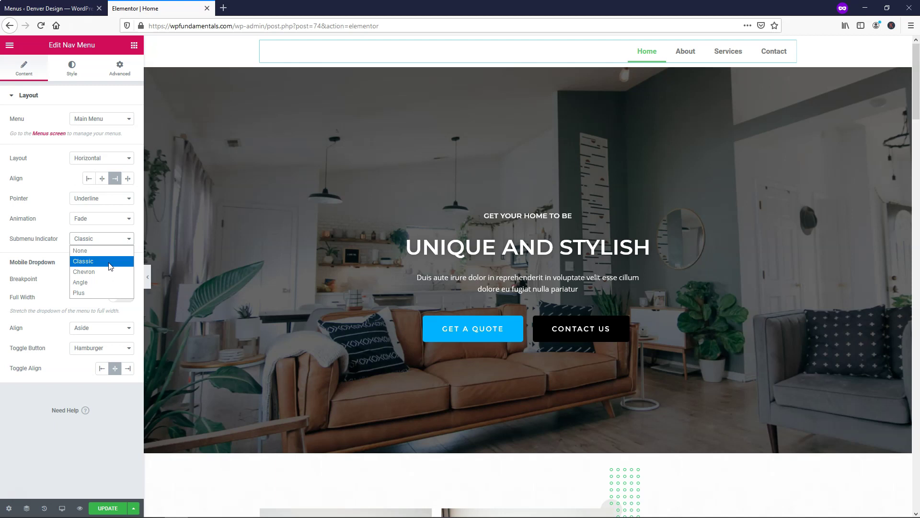
- Keep the Classic submenu indicator, set the breakpoint to Mobile (< 768px), update, and preview
click(109, 263)
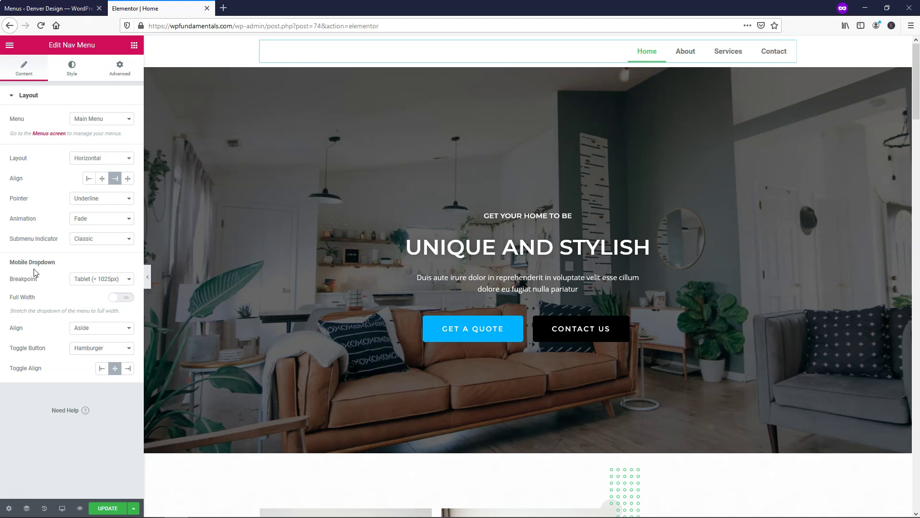
click(101, 280)
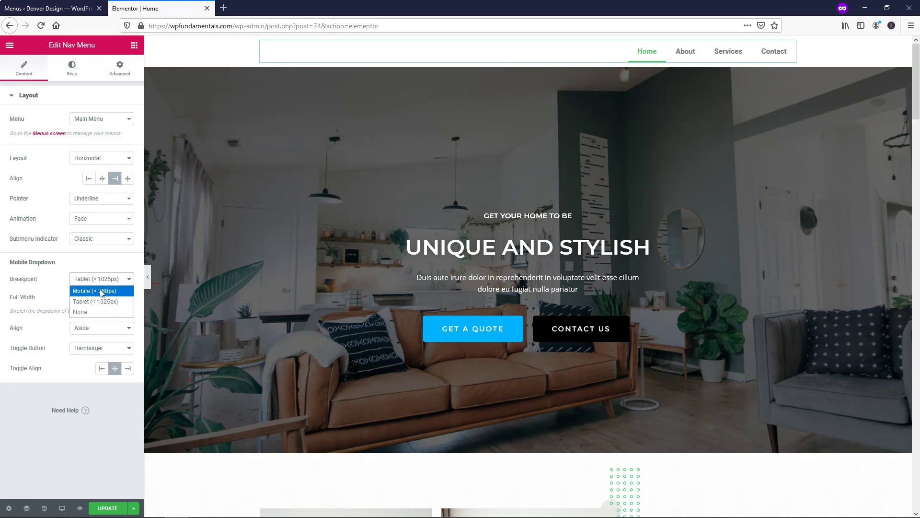
click(102, 291)
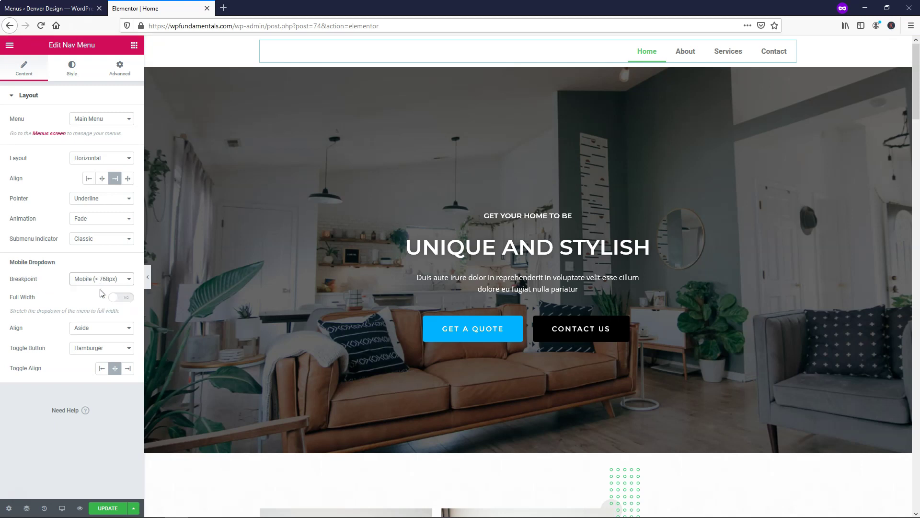
click(111, 509)
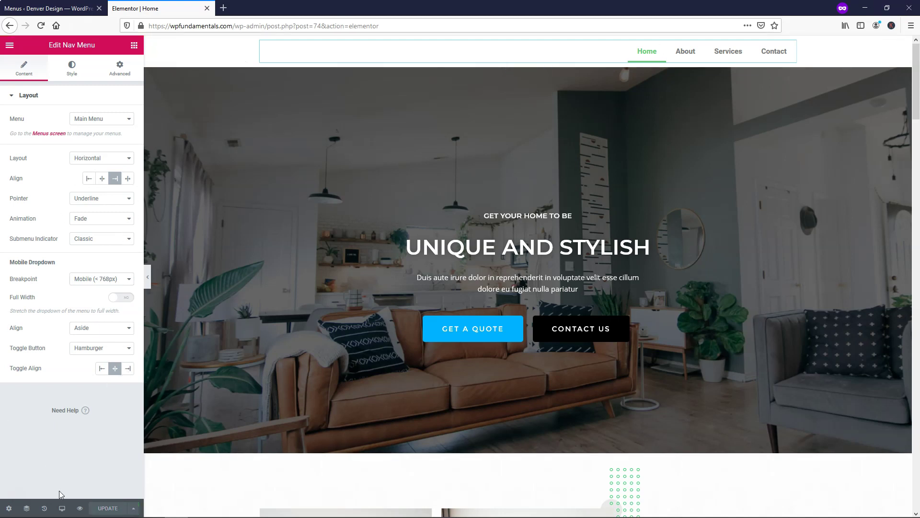
click(80, 508)
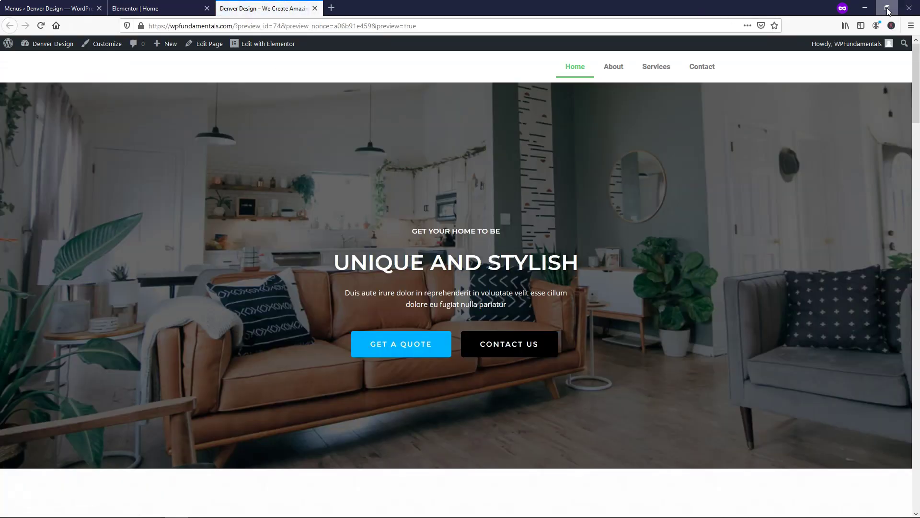
click(887, 8)
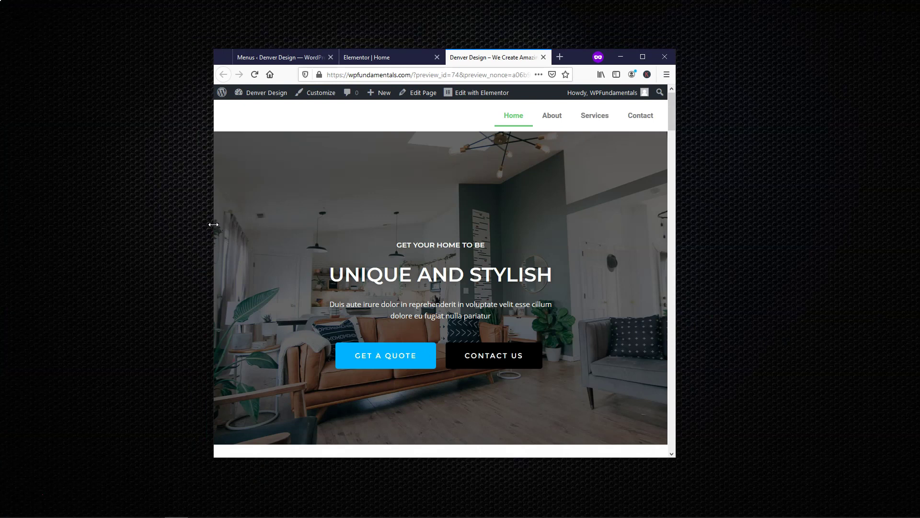
drag(219, 224, 287, 225)
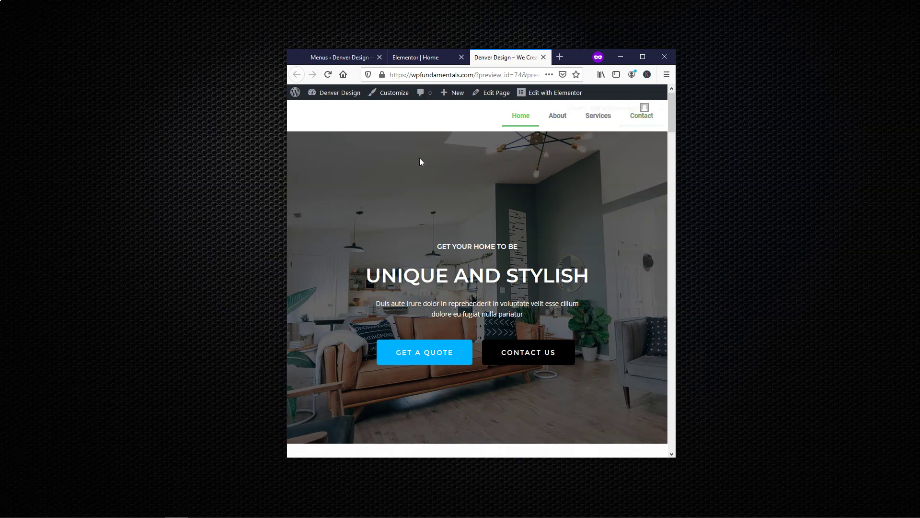
drag(285, 246, 388, 241)
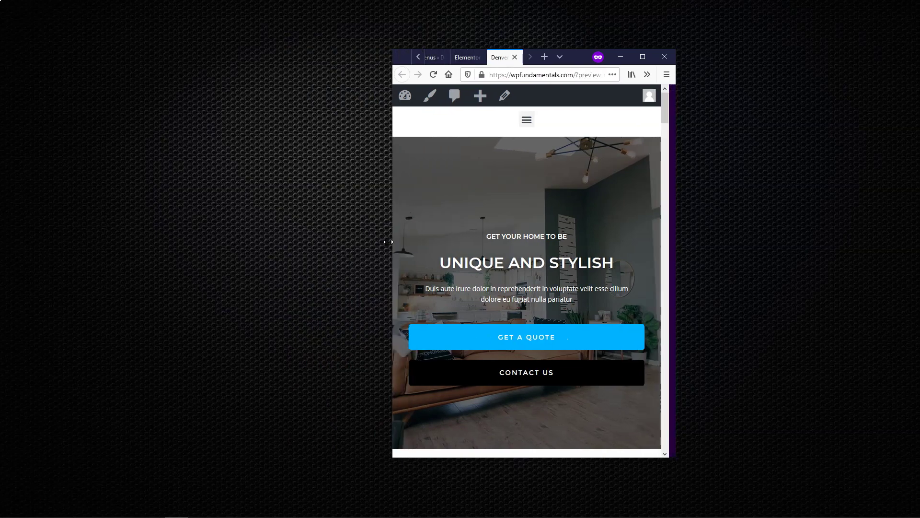
click(642, 56)
- Set the nav menu breakpoint to Tablet (< 1025px) and update the page
key(ctrl+shift+Tab)
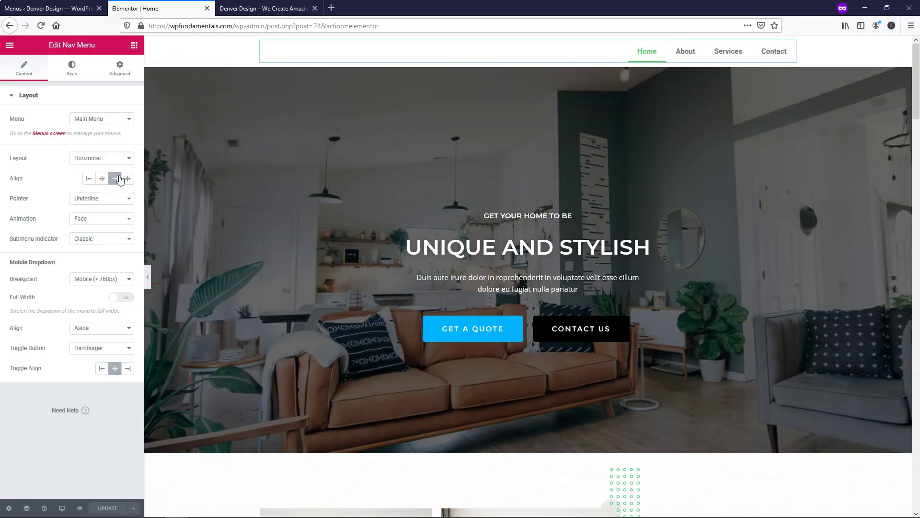
click(99, 283)
click(98, 298)
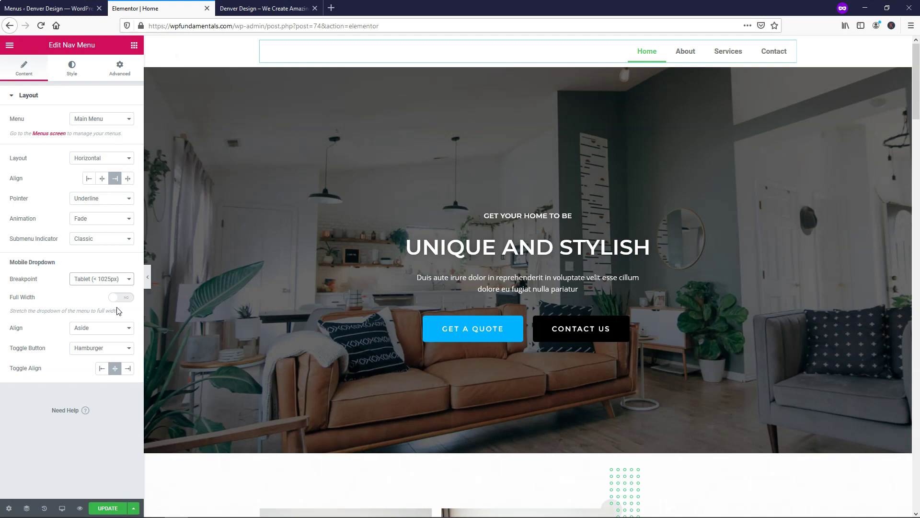
click(108, 508)
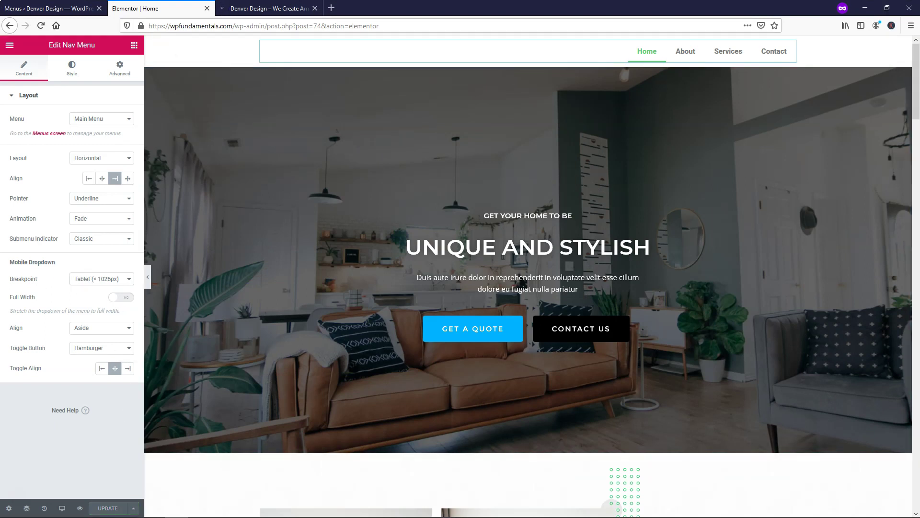
- Check the preview at a medium window width, where the menu collapses to a hamburger
key(ctrl+Tab)
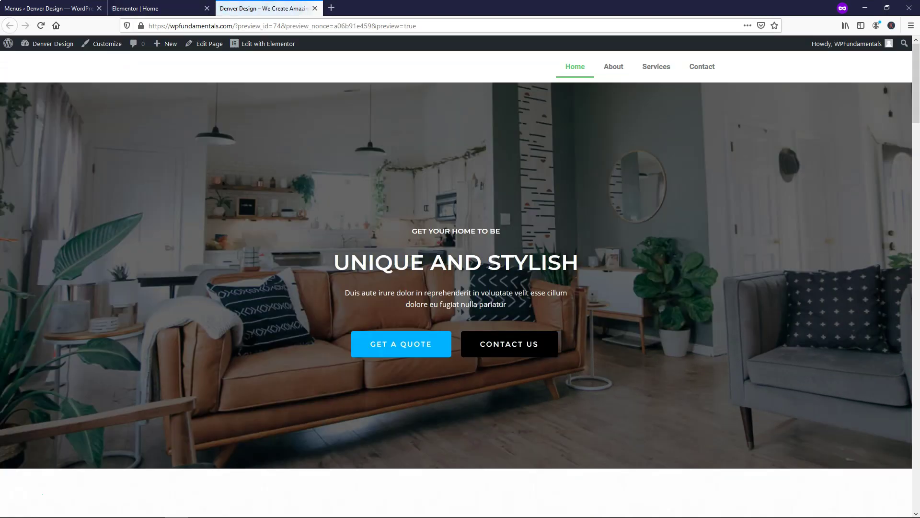
click(887, 7)
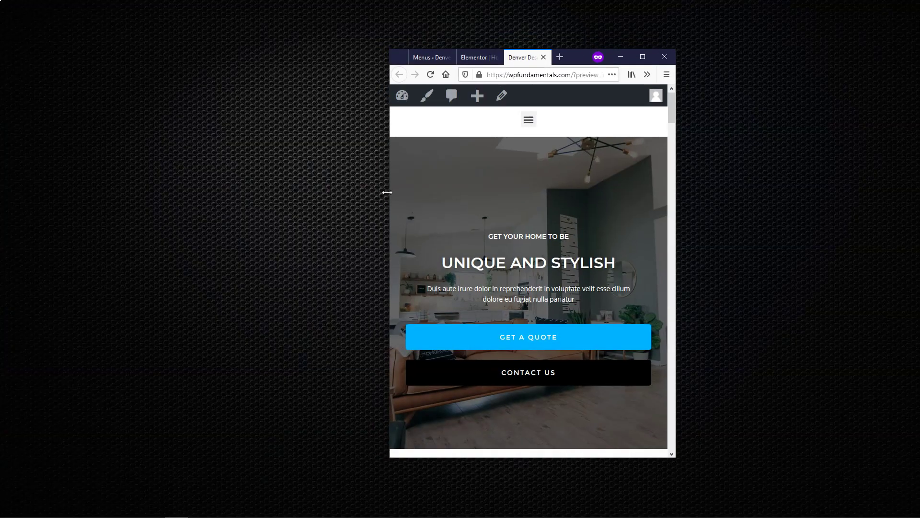
drag(390, 193, 194, 207)
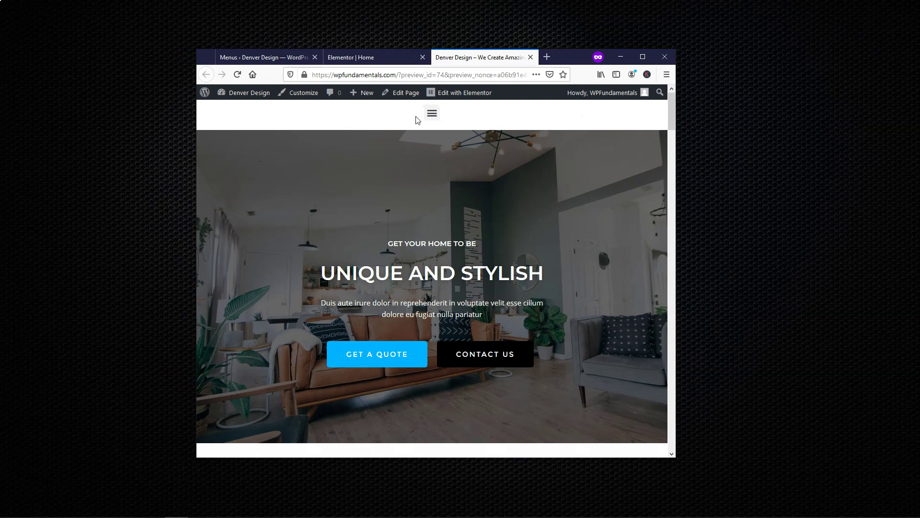
- Set the breakpoint back to Mobile (< 768px) and update the page
click(353, 58)
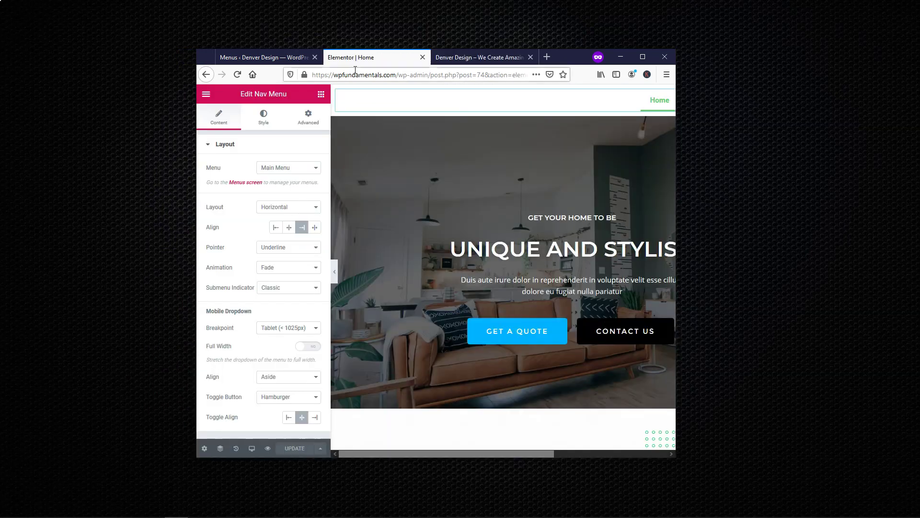
click(292, 332)
click(288, 340)
click(300, 448)
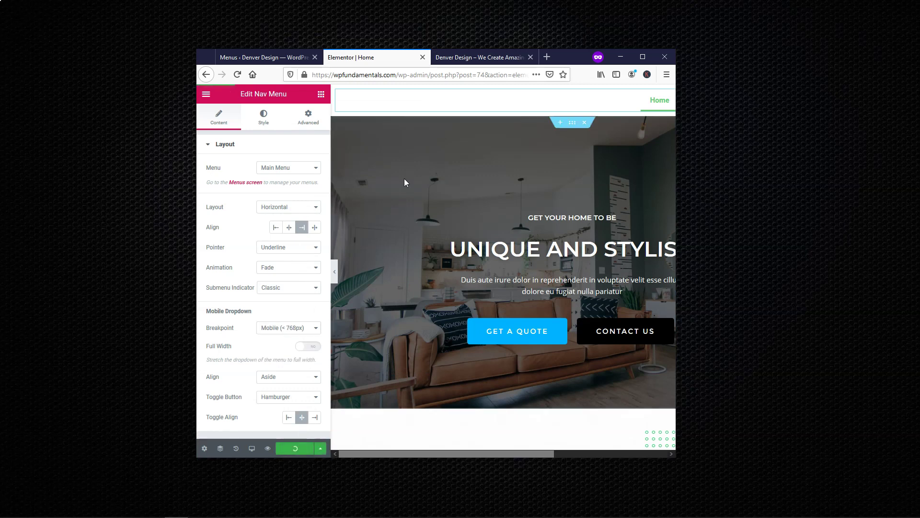
- Reload the preview, test it at narrower widths, then maximize and return to the editor
click(480, 57)
key(F5)
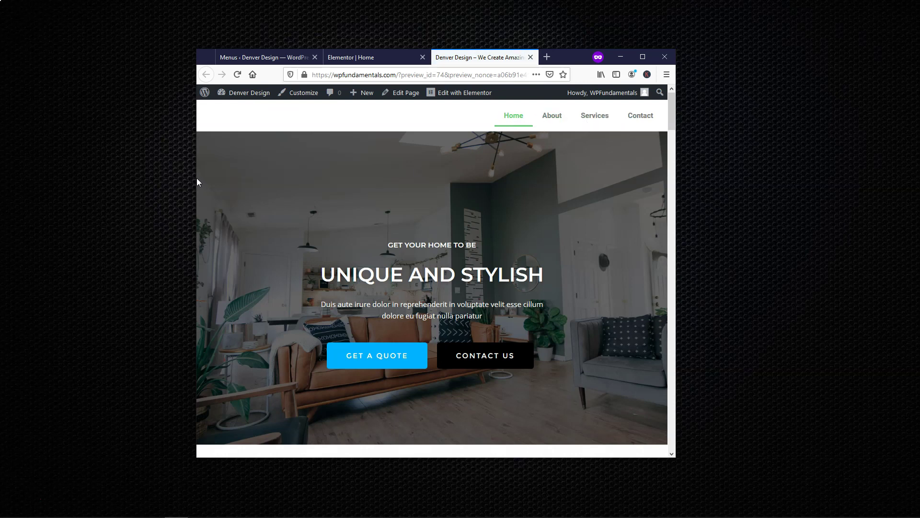
drag(196, 177, 240, 177)
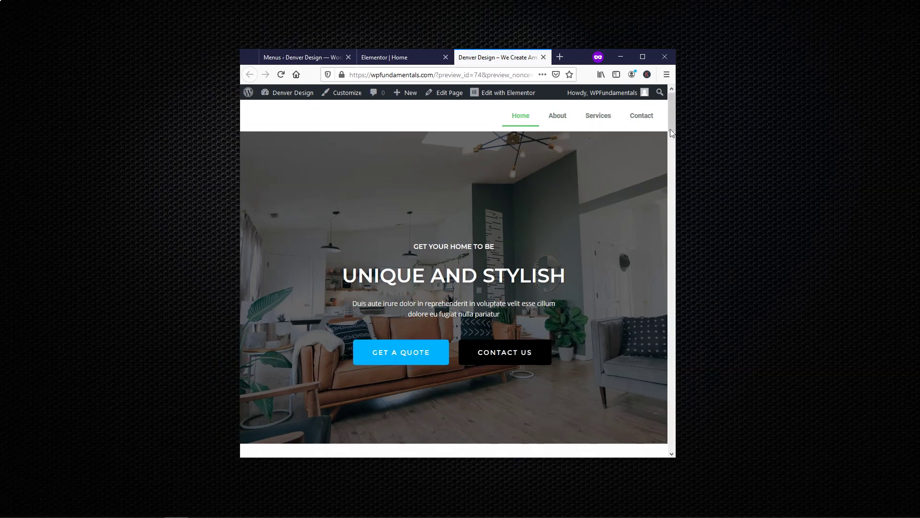
drag(239, 191, 426, 188)
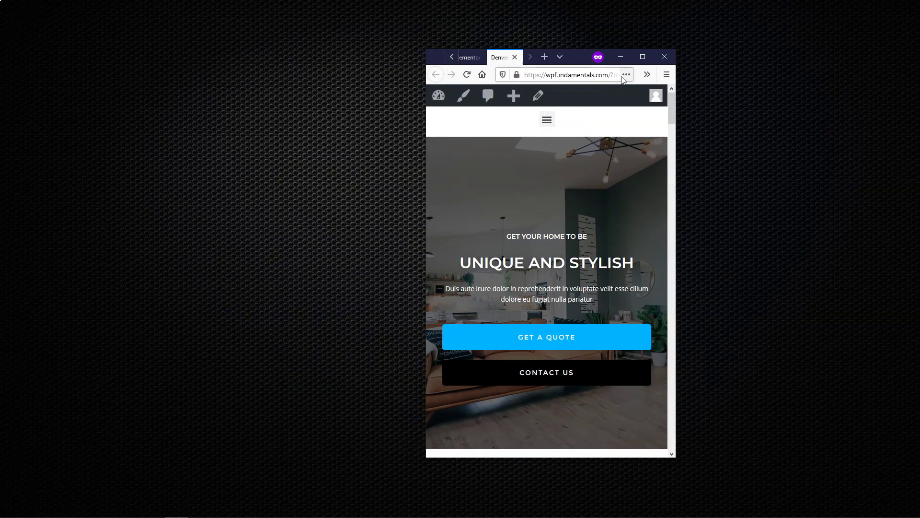
click(643, 57)
click(139, 8)
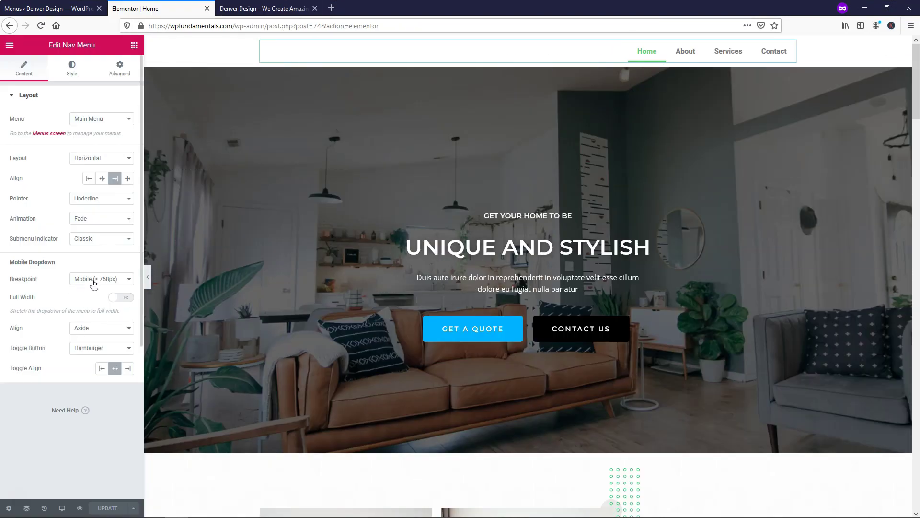
- Turn on Full Width for the mobile dropdown, save, and test the hamburger dropdown in a narrow preview
click(126, 297)
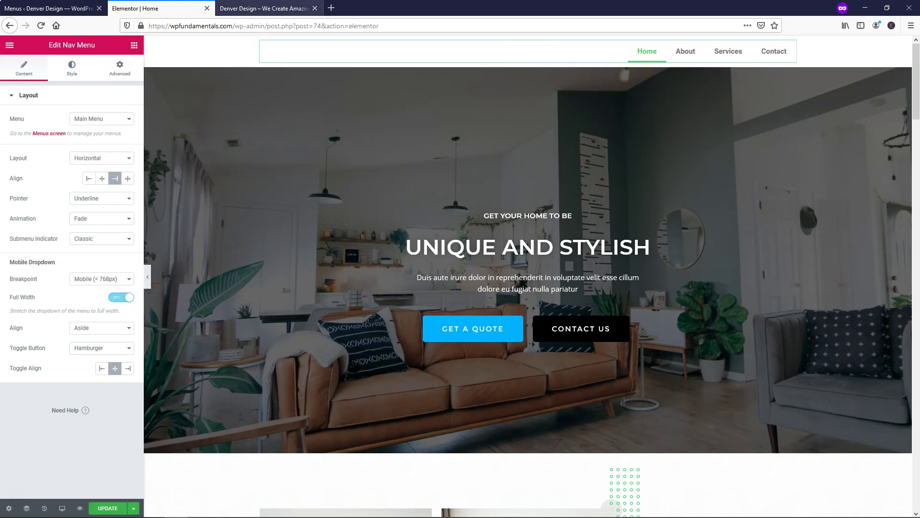
click(263, 8)
click(158, 8)
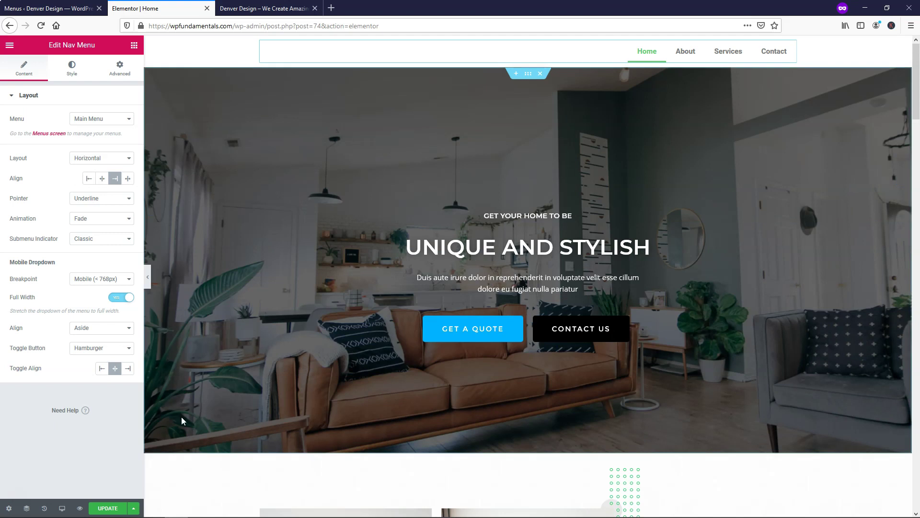
click(263, 8)
key(F5)
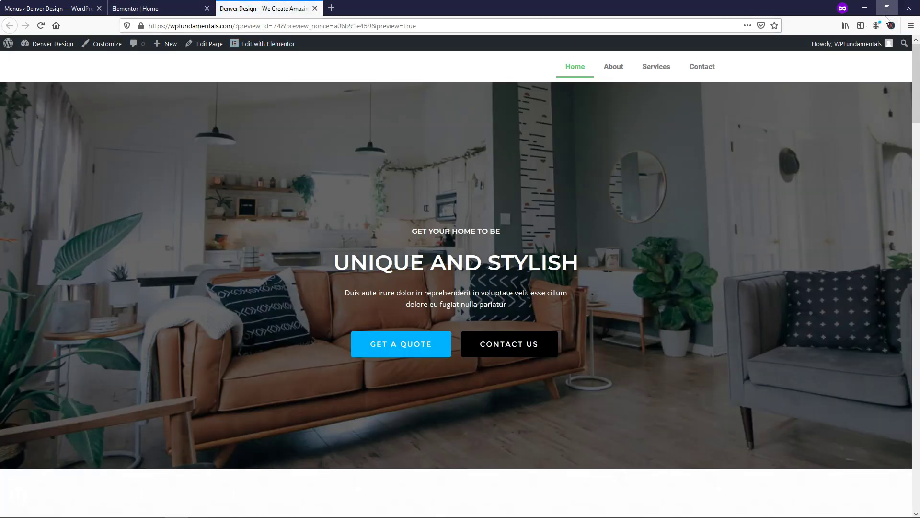
click(887, 8)
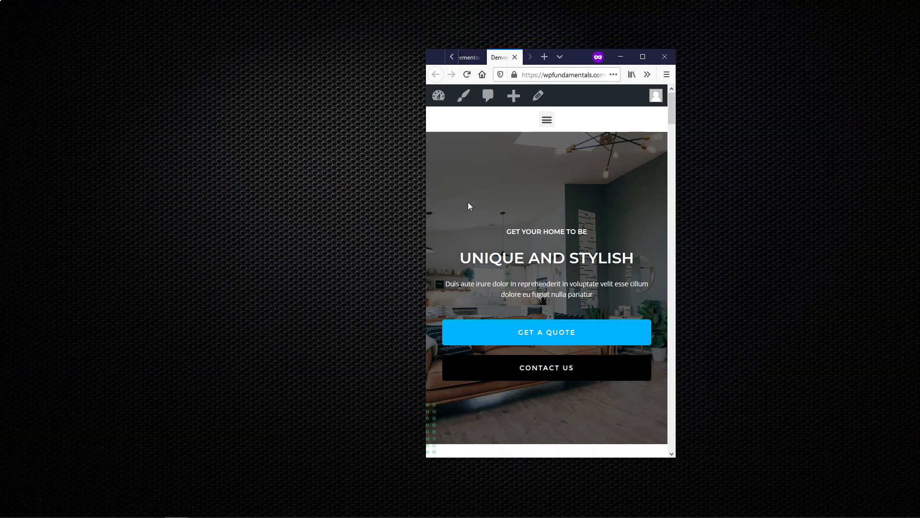
click(547, 120)
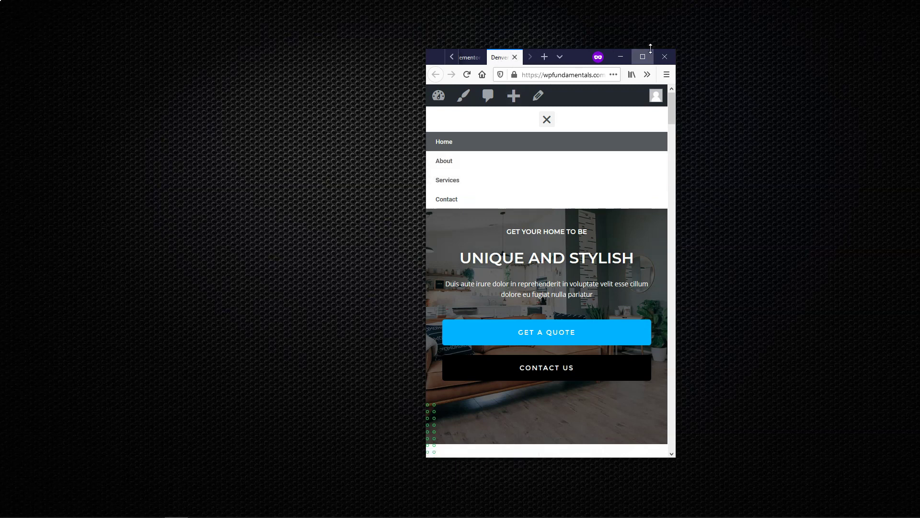
click(643, 57)
click(152, 6)
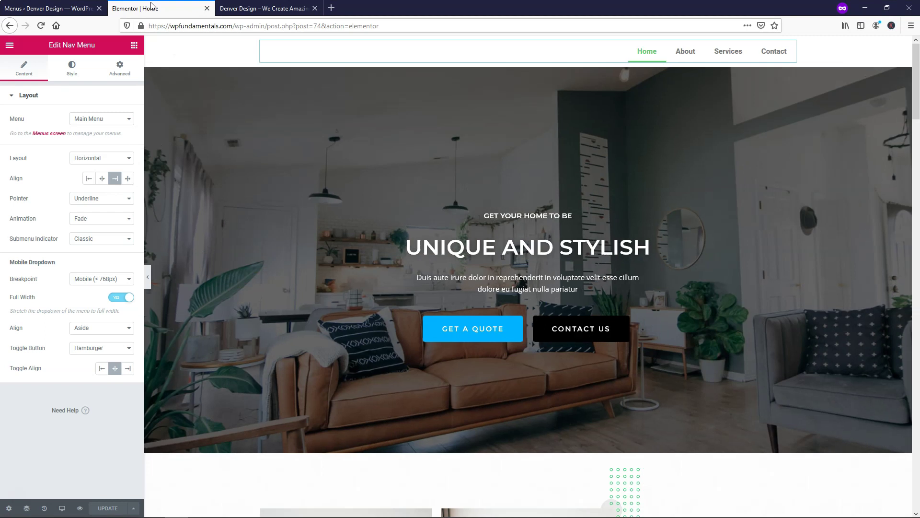
- Turn Full Width off, save, and recheck the mobile dropdown in a narrow refreshed preview
click(115, 298)
click(111, 512)
click(269, 8)
key(F5)
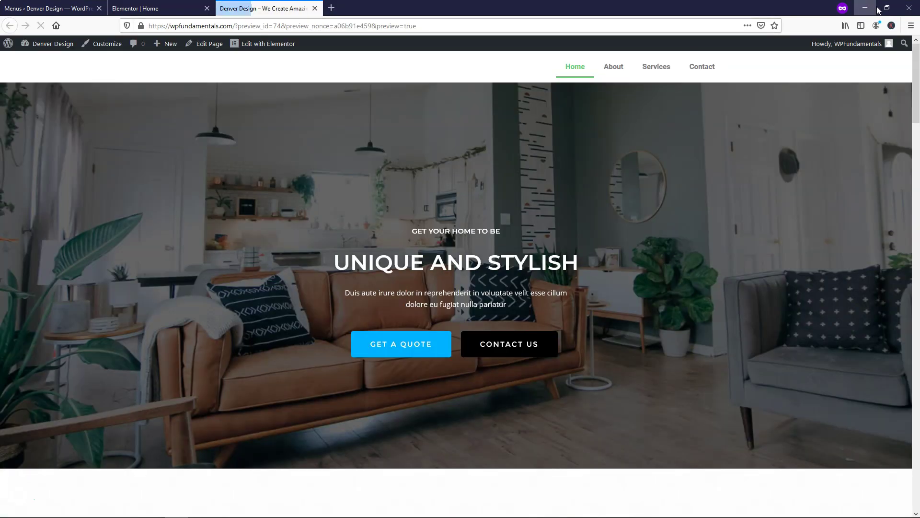
click(887, 8)
click(547, 119)
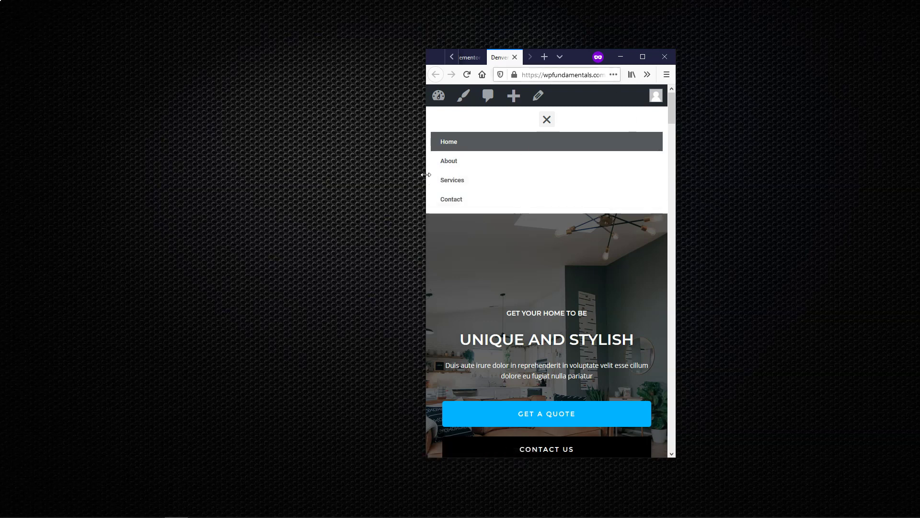
drag(425, 175, 458, 198)
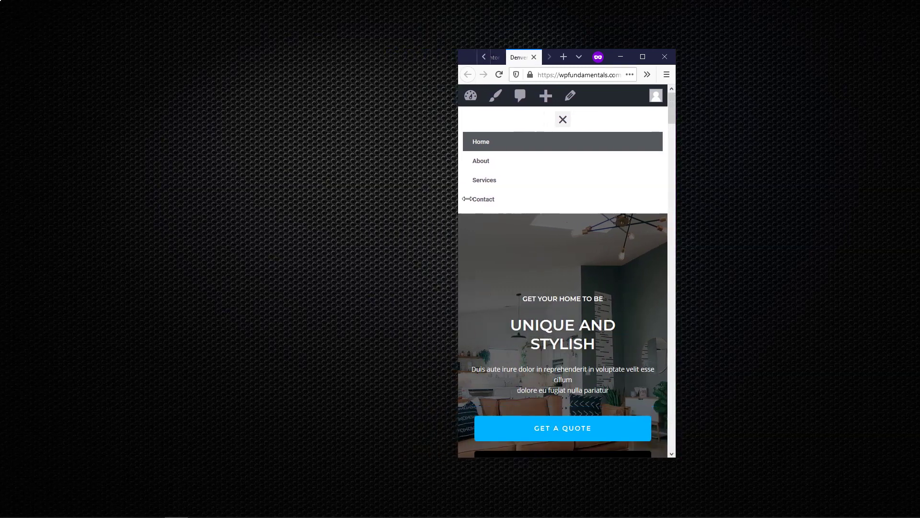
click(643, 56)
click(158, 8)
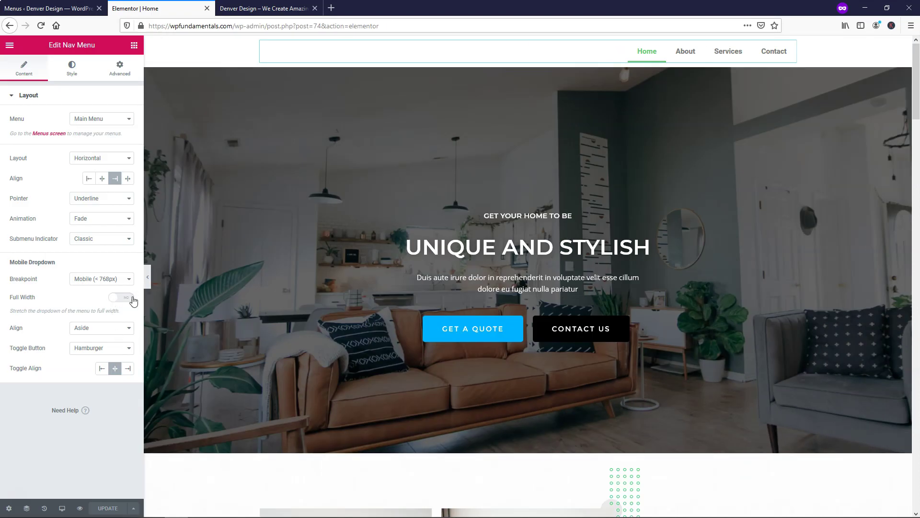
- Switch the mobile dropdown's Full Width to Yes and update the page
click(133, 301)
click(108, 509)
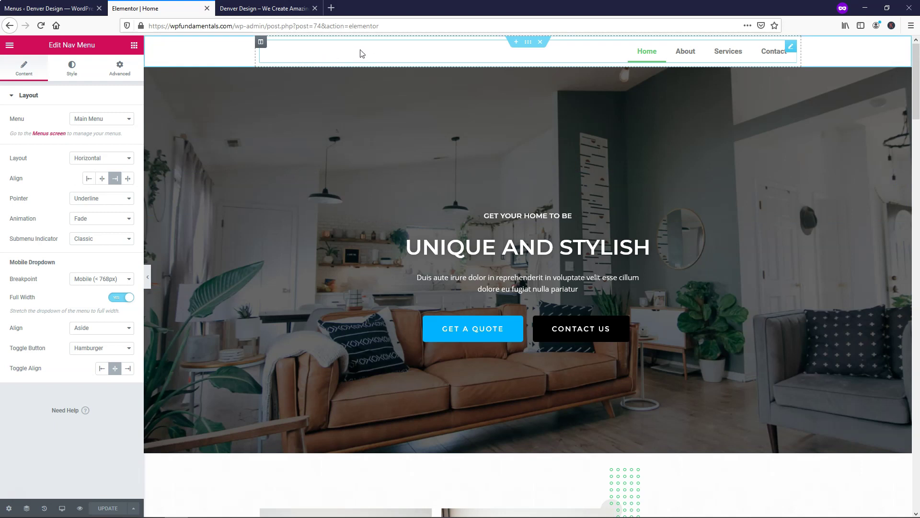
- Duplicate the nav menu's column and delete the copied menu widget, leaving an empty left column
right_click(260, 45)
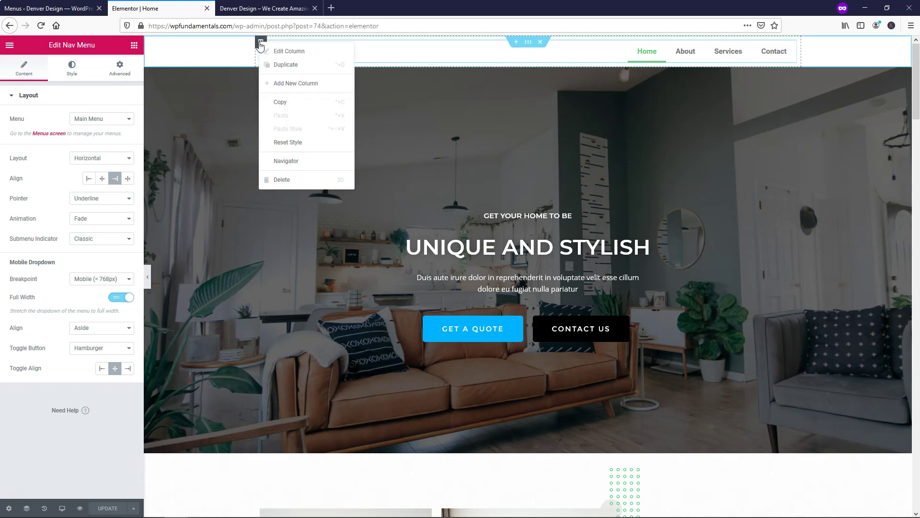
click(288, 64)
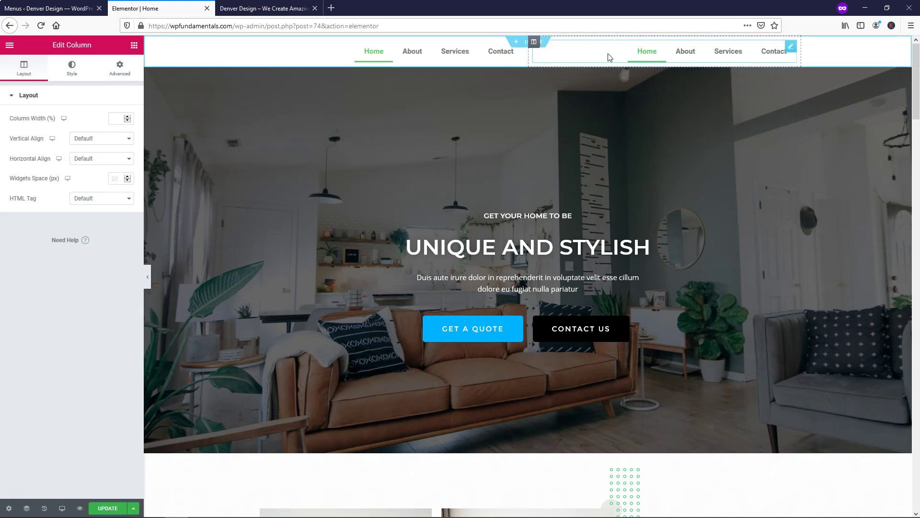
right_click(350, 51)
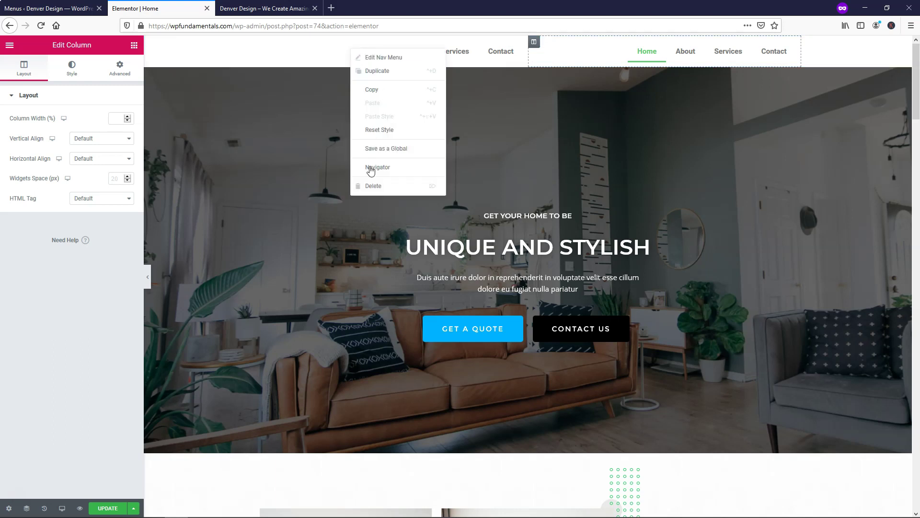
click(374, 185)
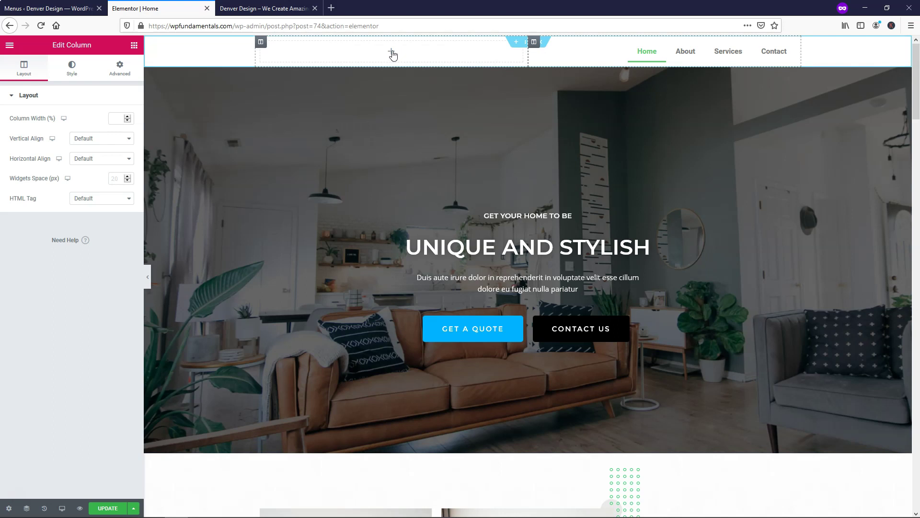
- Add an Image widget with the white WPWT logo to the empty header column, then narrow that column
click(392, 53)
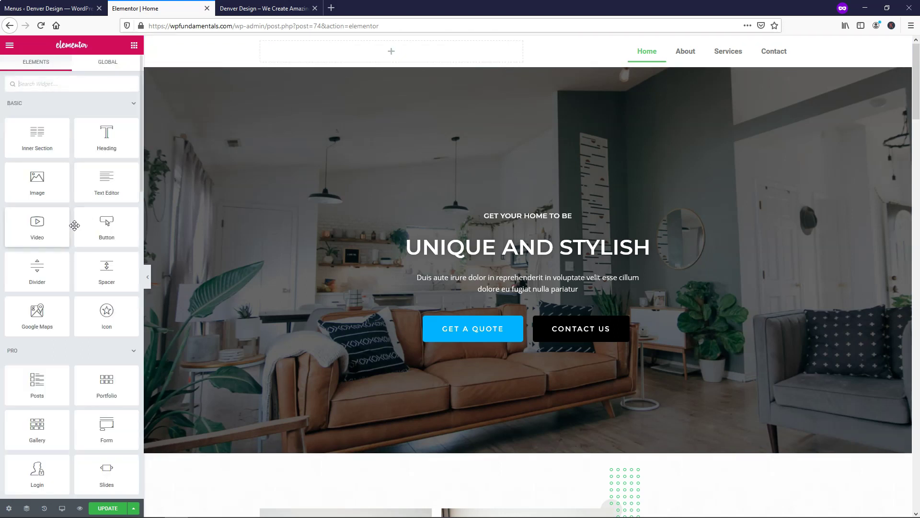
drag(37, 182, 373, 53)
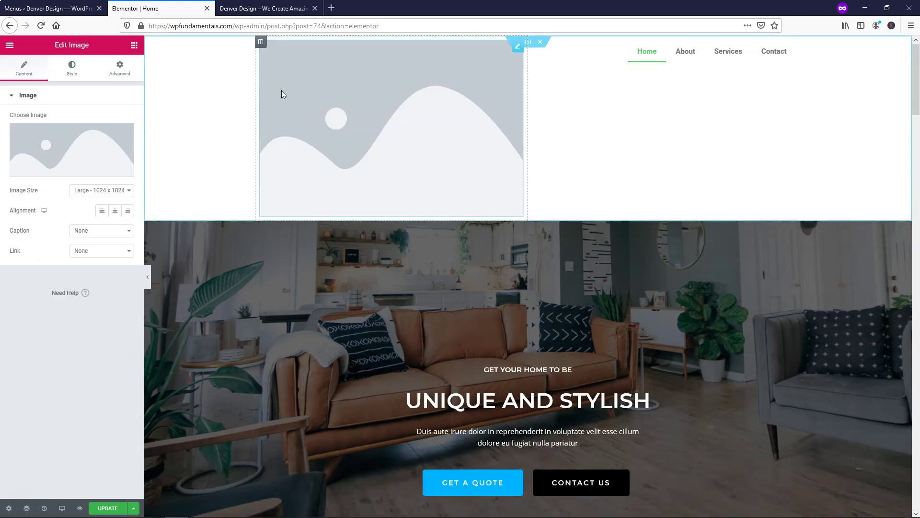
click(63, 144)
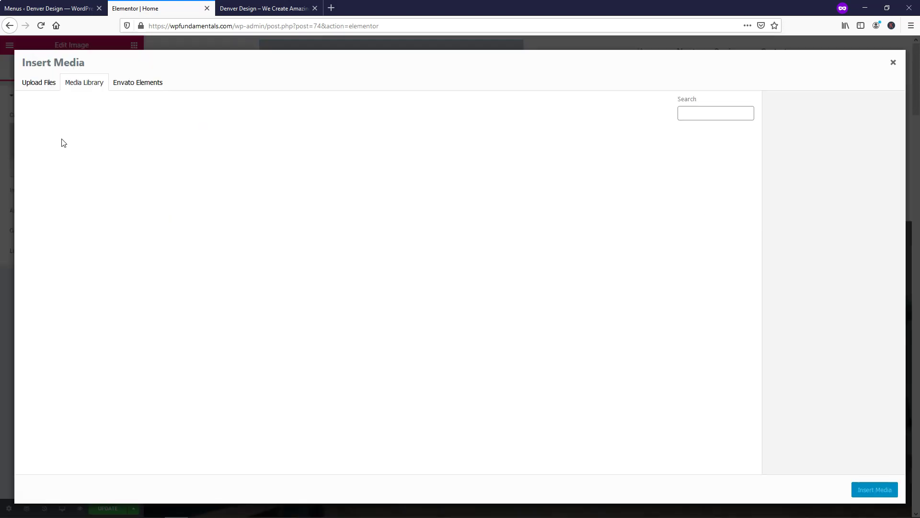
click(71, 173)
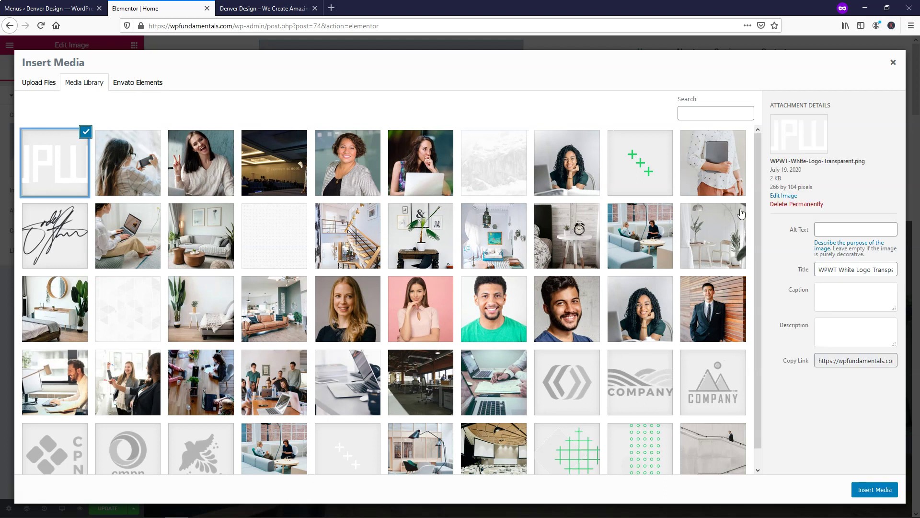
click(875, 489)
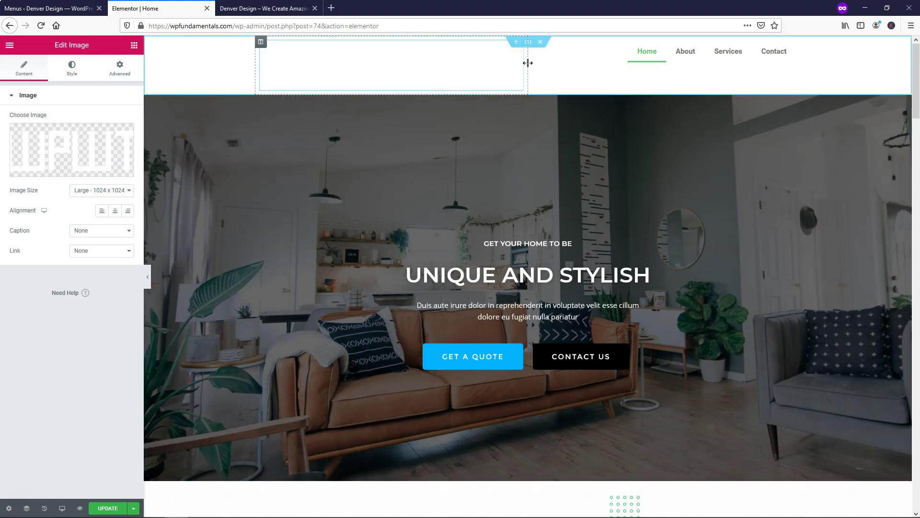
drag(522, 66, 420, 68)
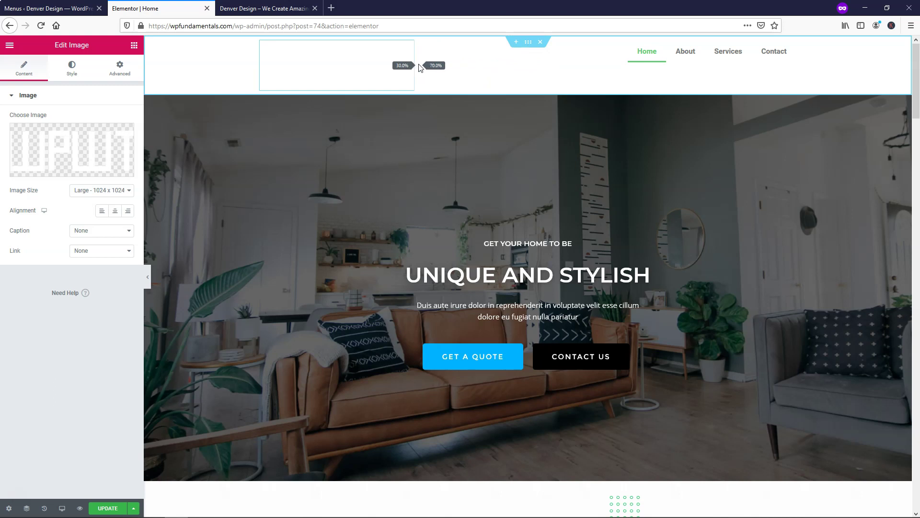
- Narrow the logo column to about 20.7% and set the hero section's Margin Top to -47
click(564, 70)
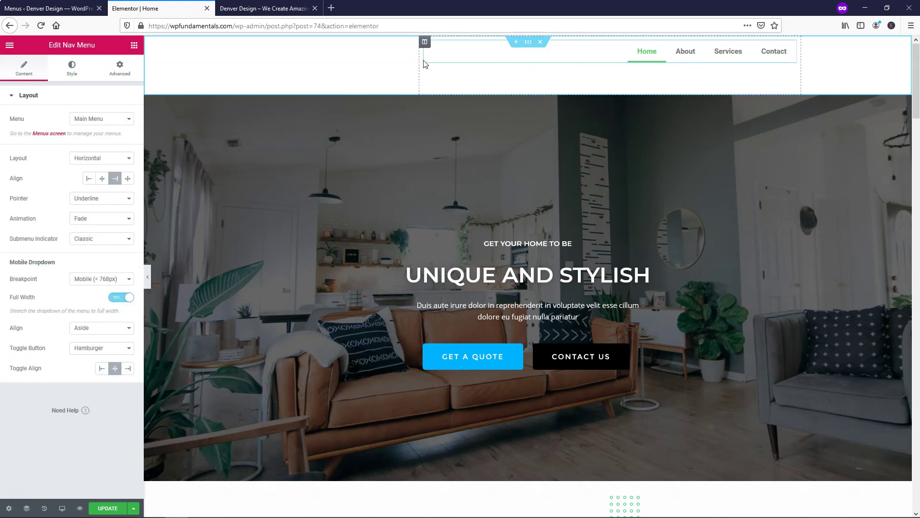
drag(420, 60, 336, 59)
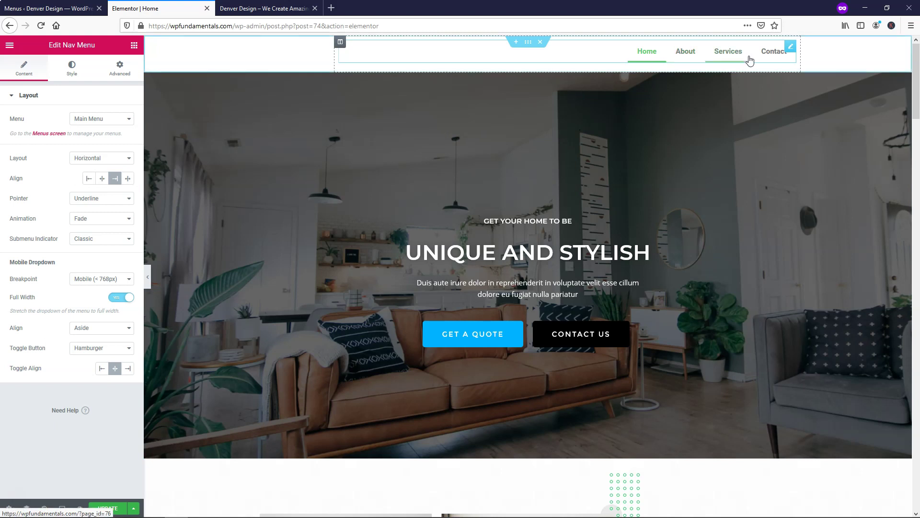
right_click(522, 110)
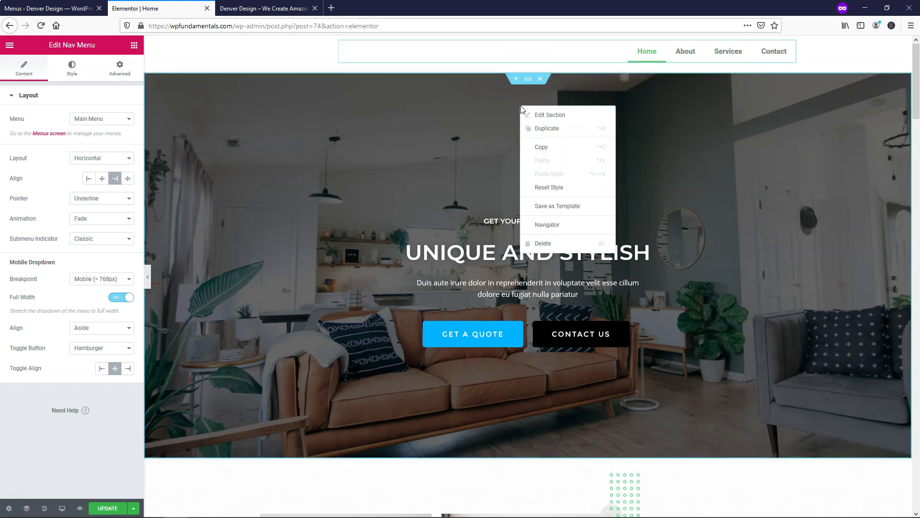
click(555, 116)
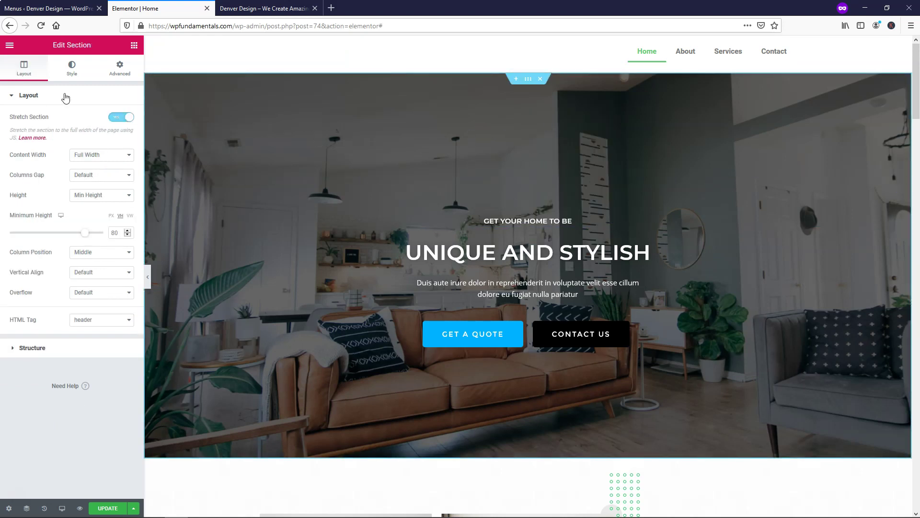
click(121, 73)
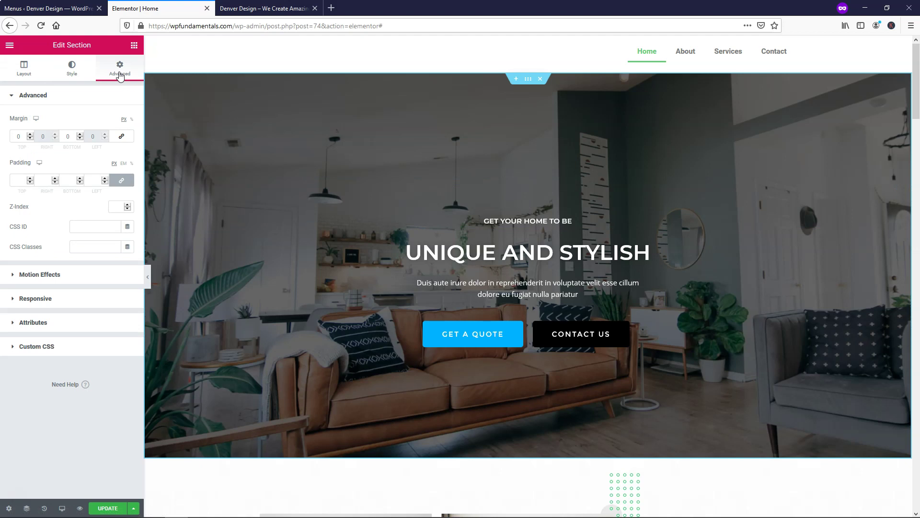
click(29, 139)
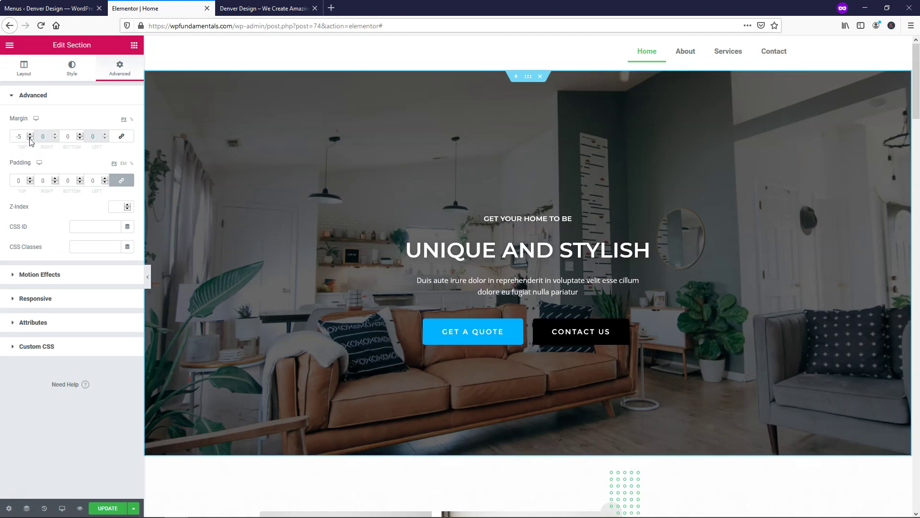
drag(30, 139, 30, 138)
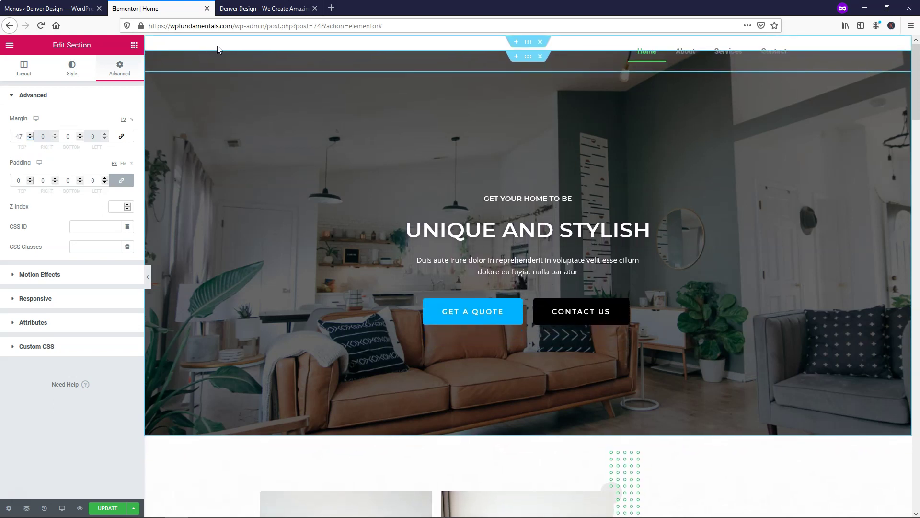
- Give the WPWT logo image a Z-Index of 1 so it sits above the hero
right_click(284, 48)
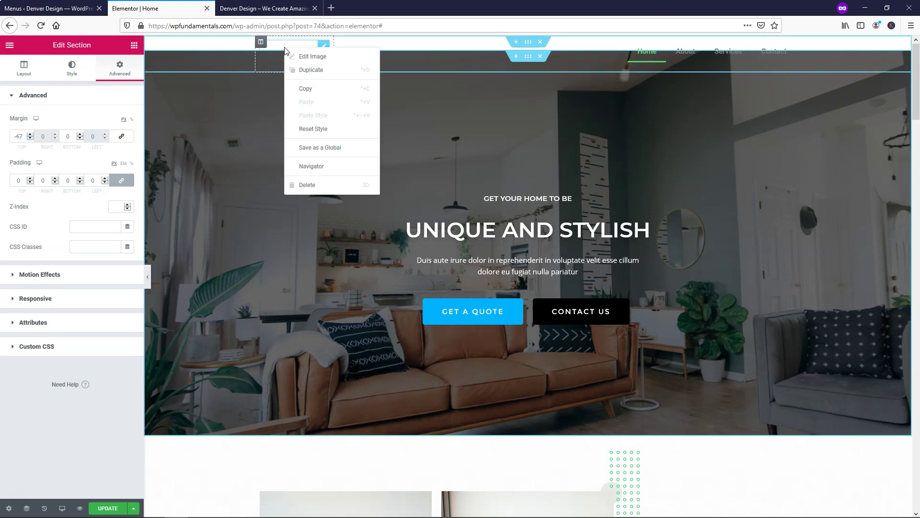
click(312, 58)
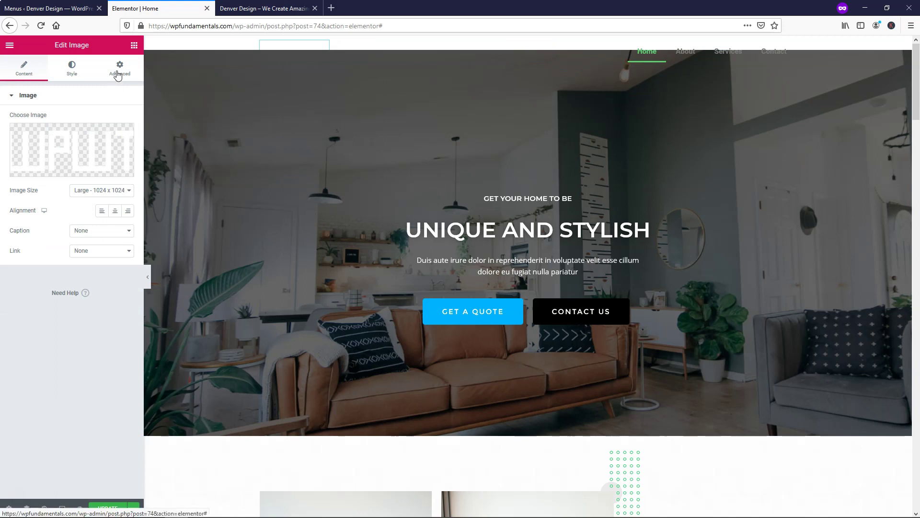
click(118, 75)
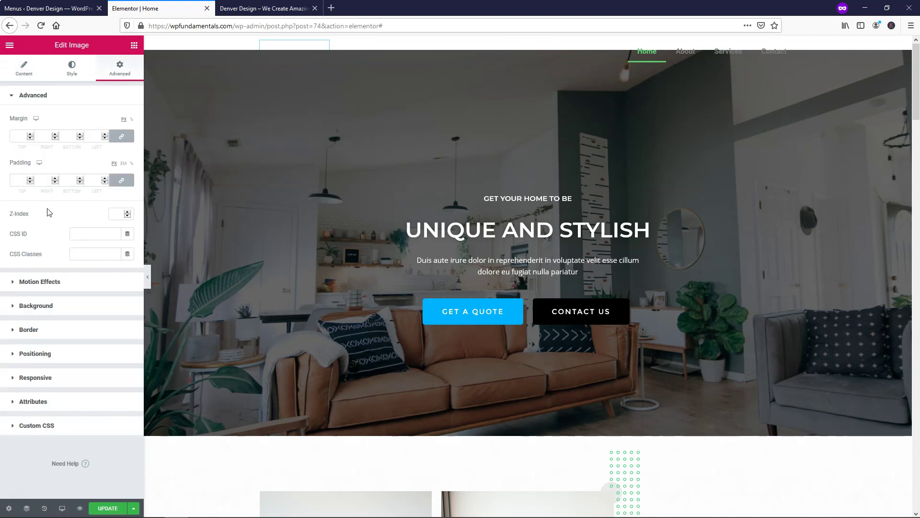
click(127, 212)
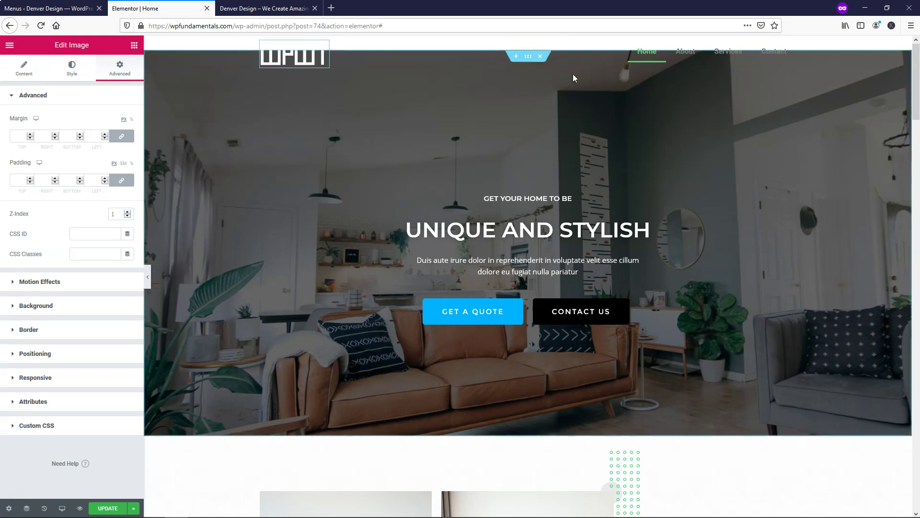
- Change the hero section's Margin Top to -90 and save the page
right_click(507, 106)
click(536, 113)
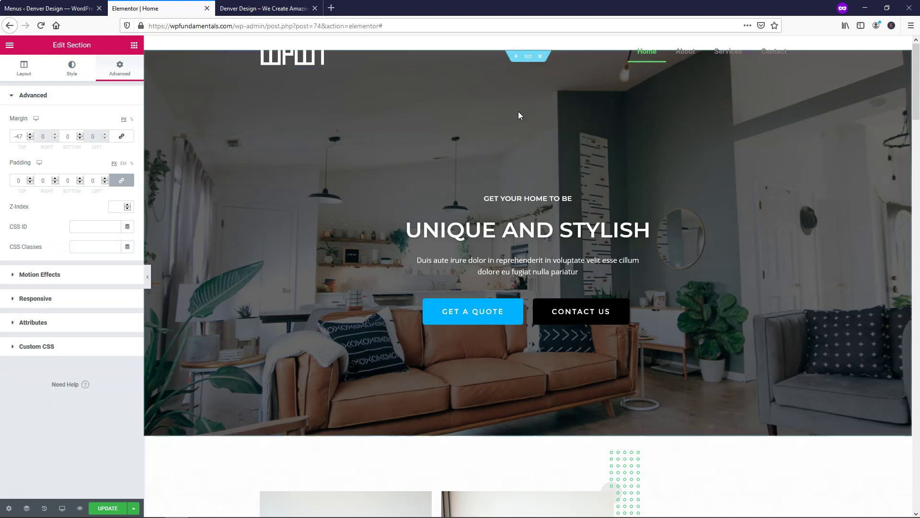
drag(30, 139, 30, 139)
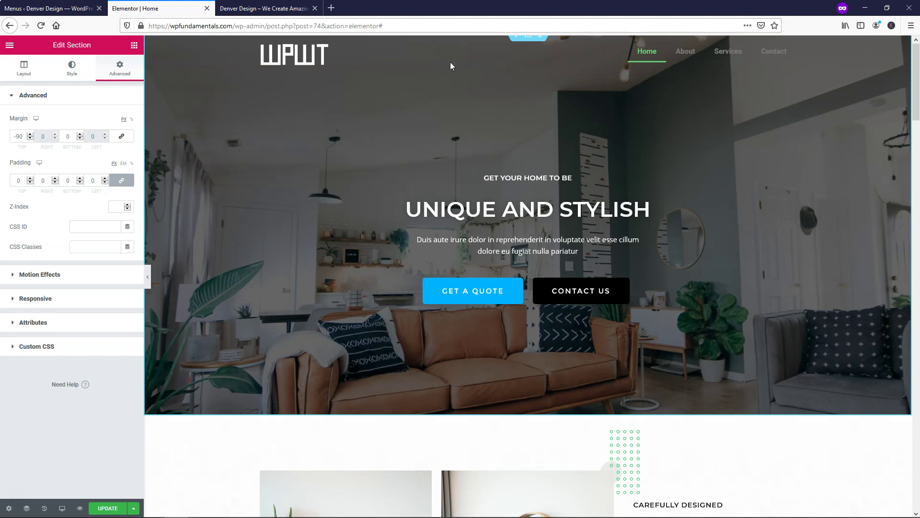
click(107, 510)
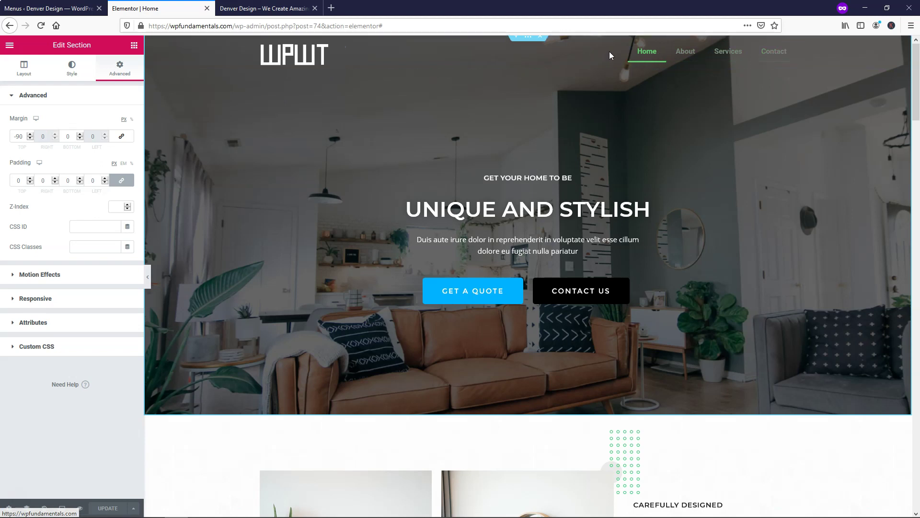
- Set the nav menu's Main Menu normal text colour to the white #FFFFFF preset
right_click(725, 62)
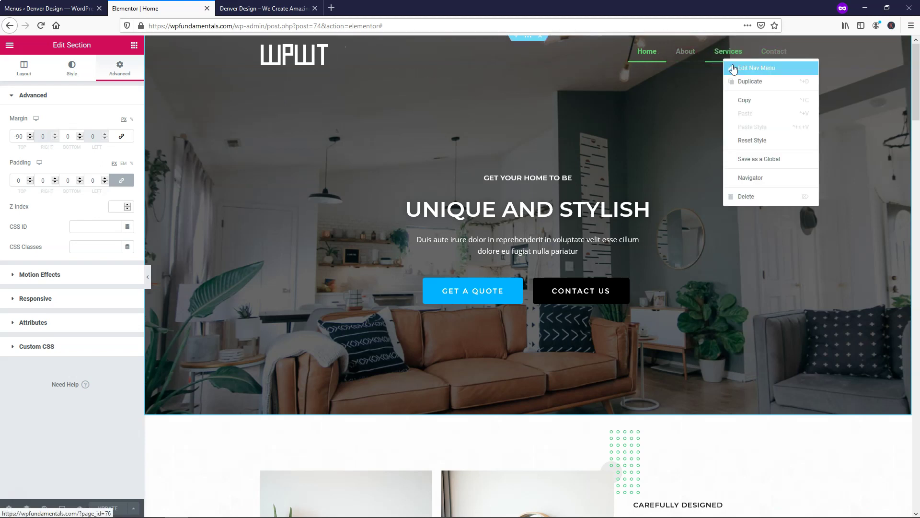
click(748, 68)
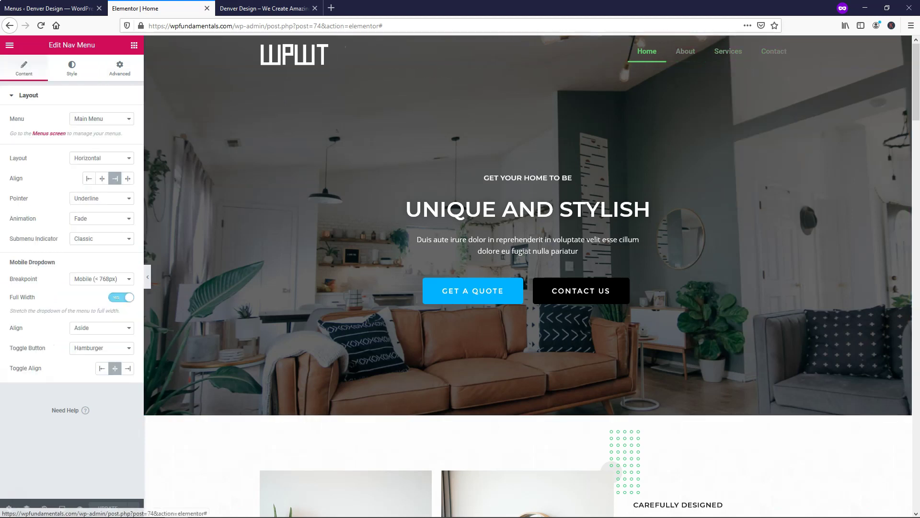
click(72, 72)
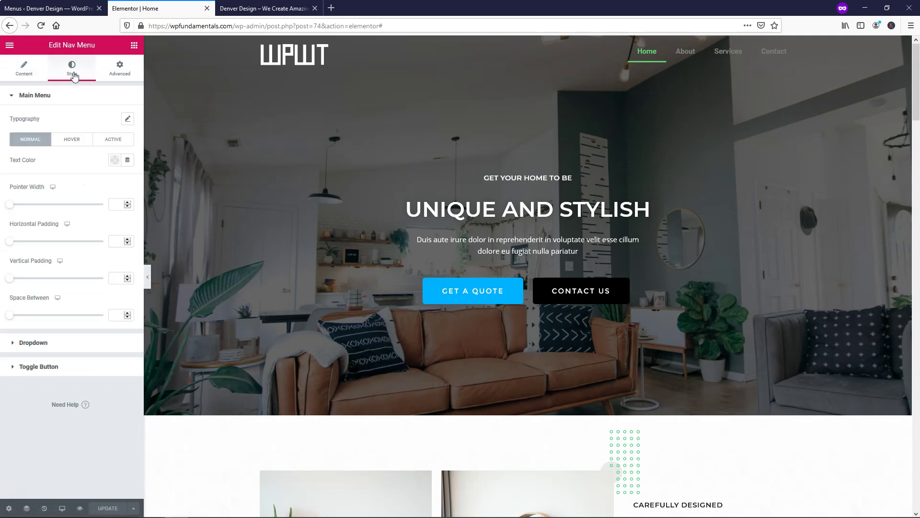
click(115, 159)
click(158, 183)
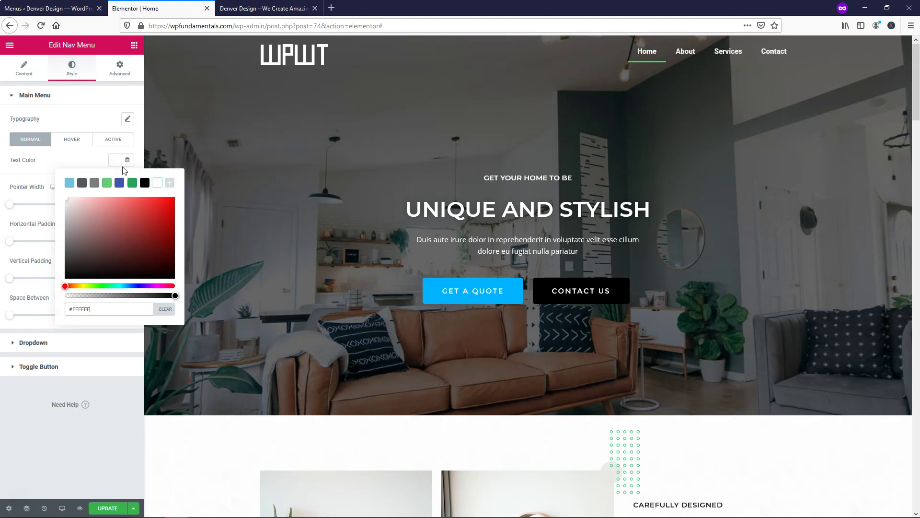
click(85, 115)
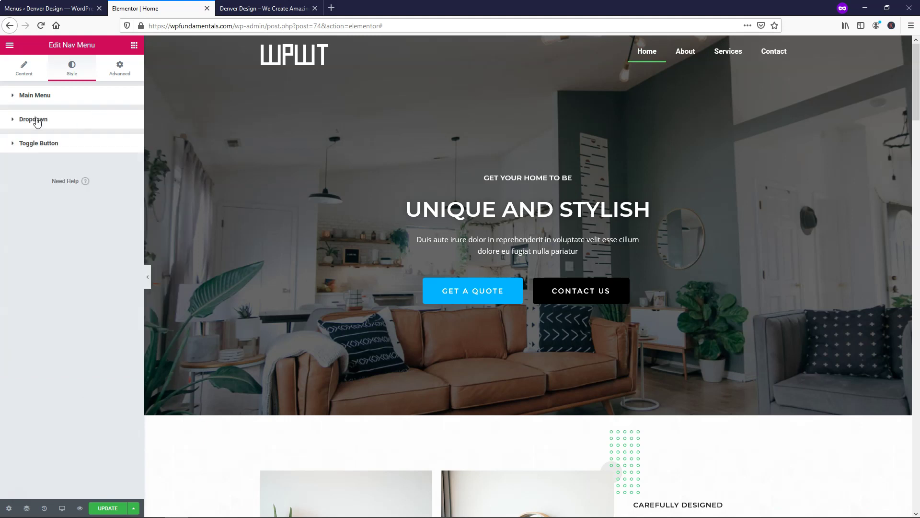
click(42, 98)
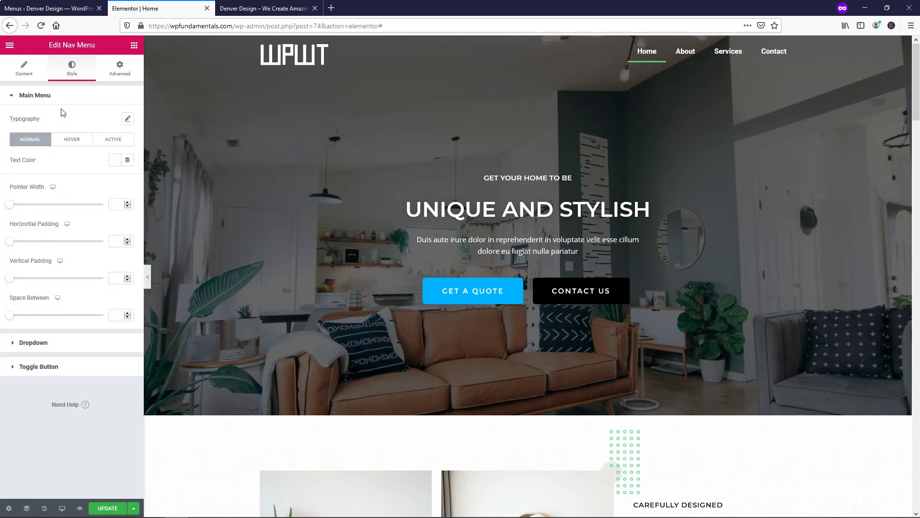
- Make the nav menu's hover pointer colour bright blue #00B3FF and copy that hex value
click(72, 142)
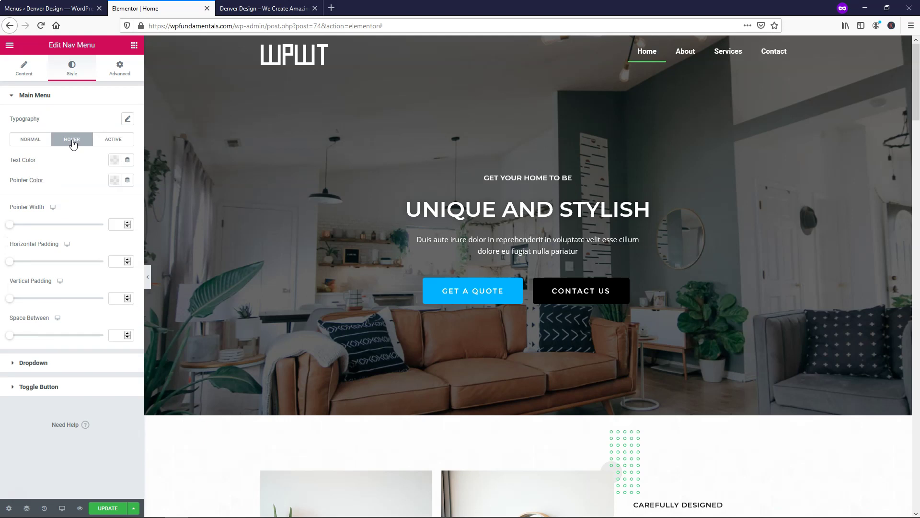
click(115, 181)
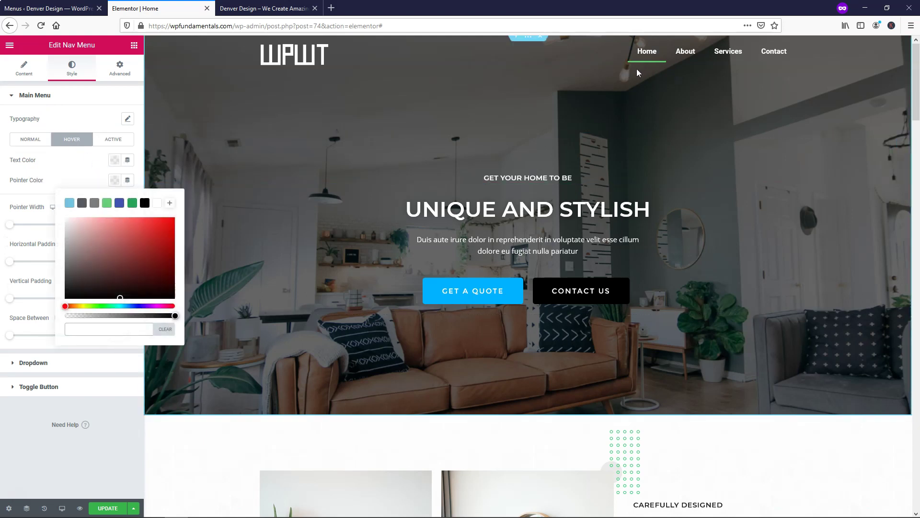
click(69, 203)
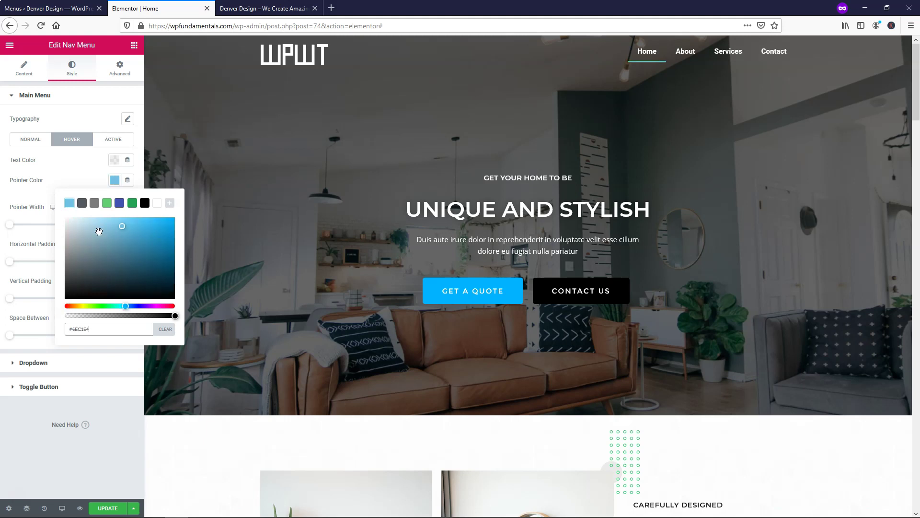
drag(122, 225, 179, 218)
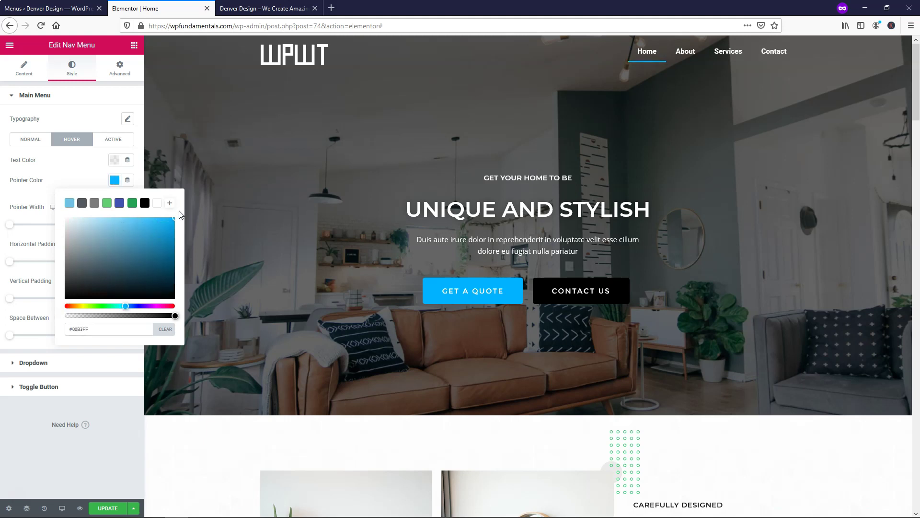
drag(93, 325, 67, 320)
key(ctrl+c)
- Paste #00B3FF as the active item's pointer colour and save the page
click(109, 141)
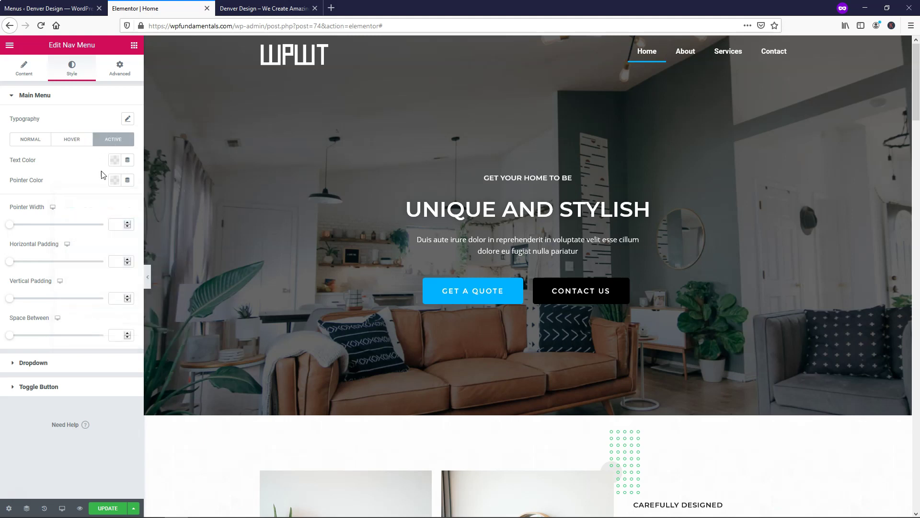
click(115, 181)
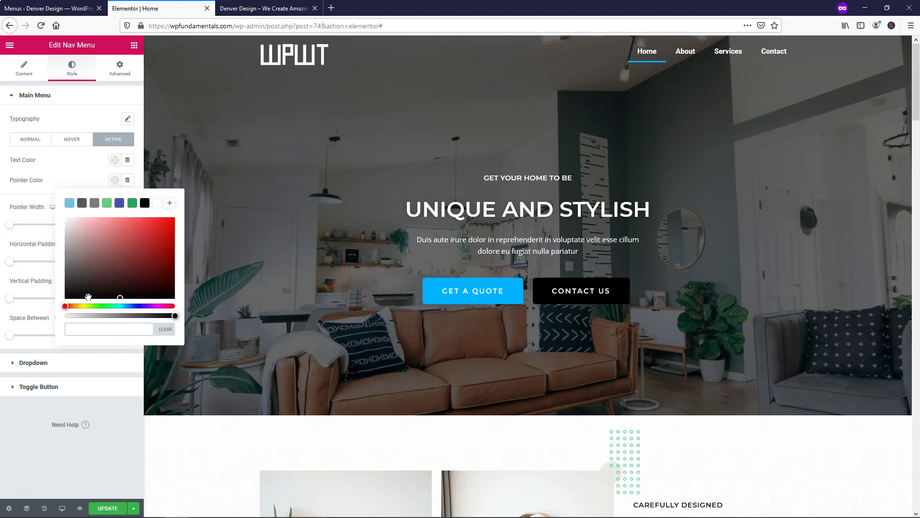
key(ctrl+v)
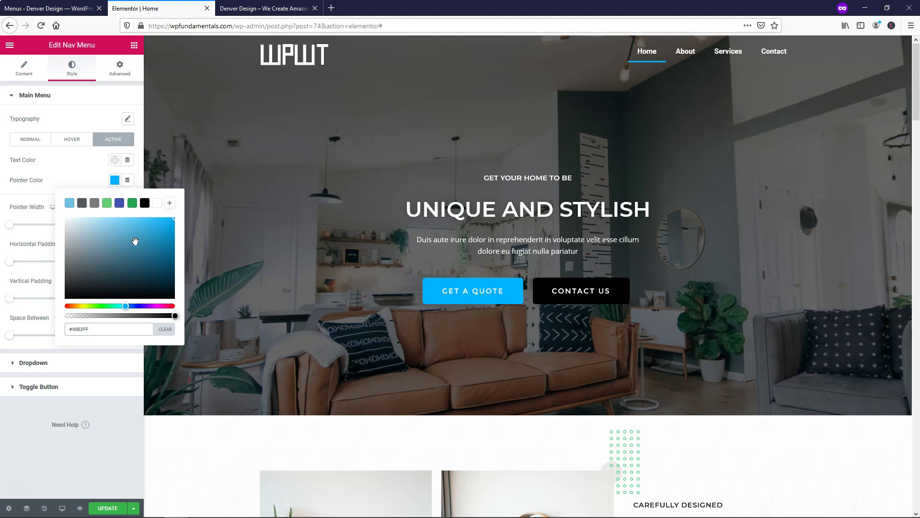
click(85, 168)
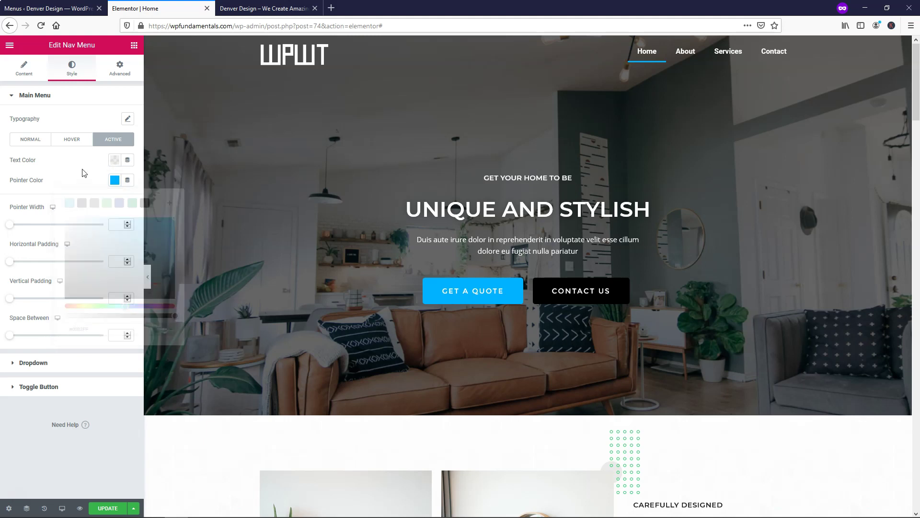
click(109, 508)
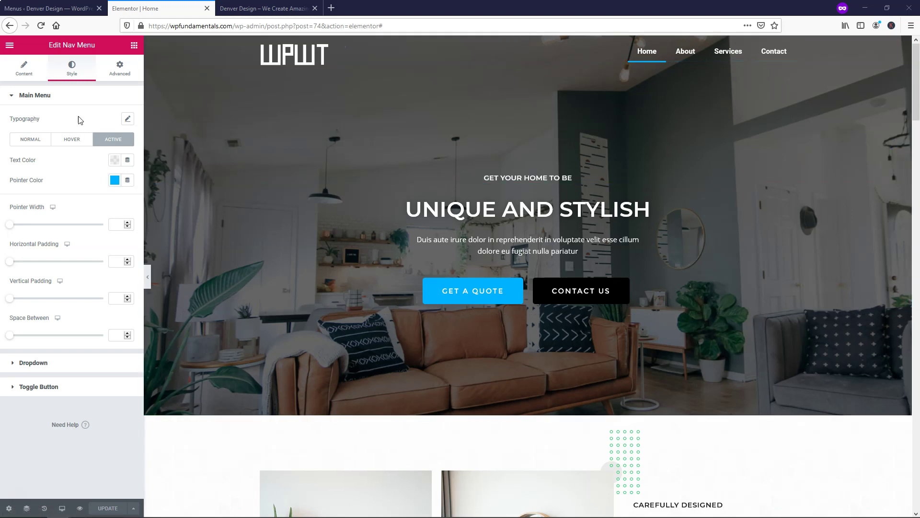
- Bring the nav menu text size down to 18 and set the font weight to 600
click(128, 120)
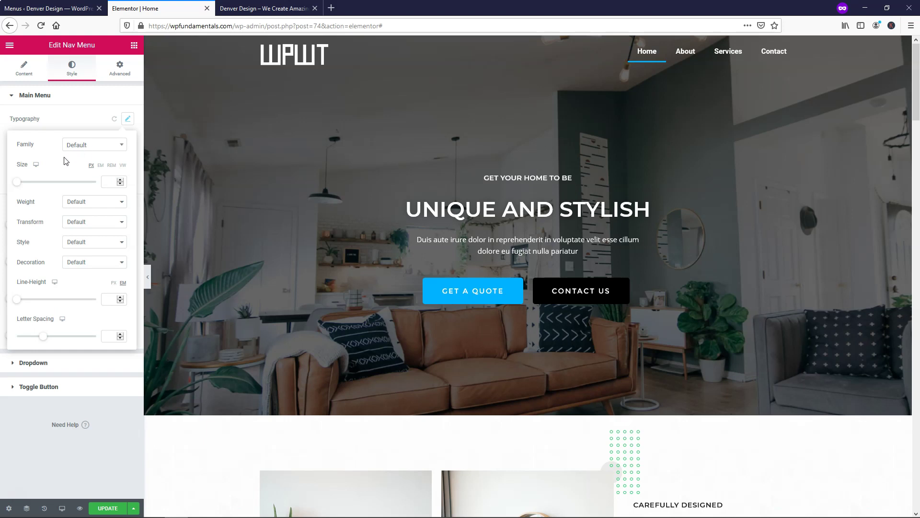
mouse_move(16, 182)
mouse_down()
mouse_move(38, 181)
mouse_move(25, 183)
mouse_up()
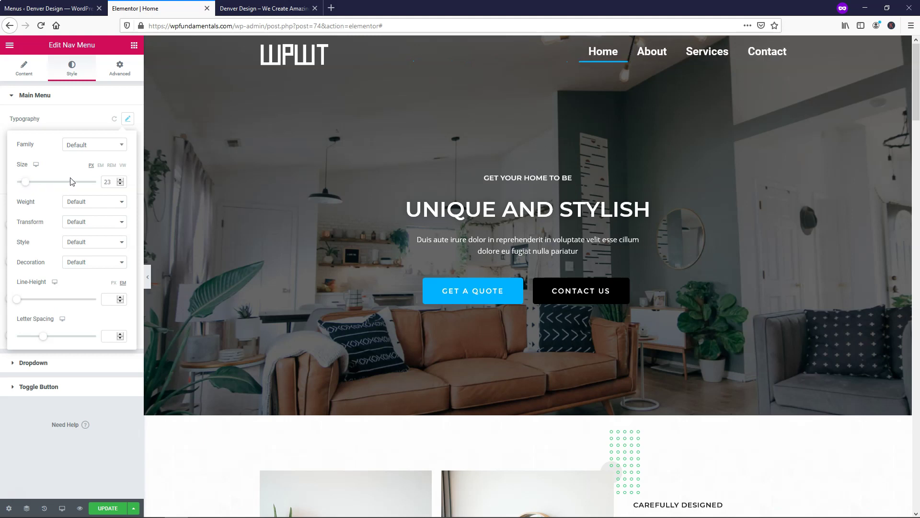
click(120, 184)
click(120, 185)
click(121, 185)
click(120, 185)
click(120, 185)
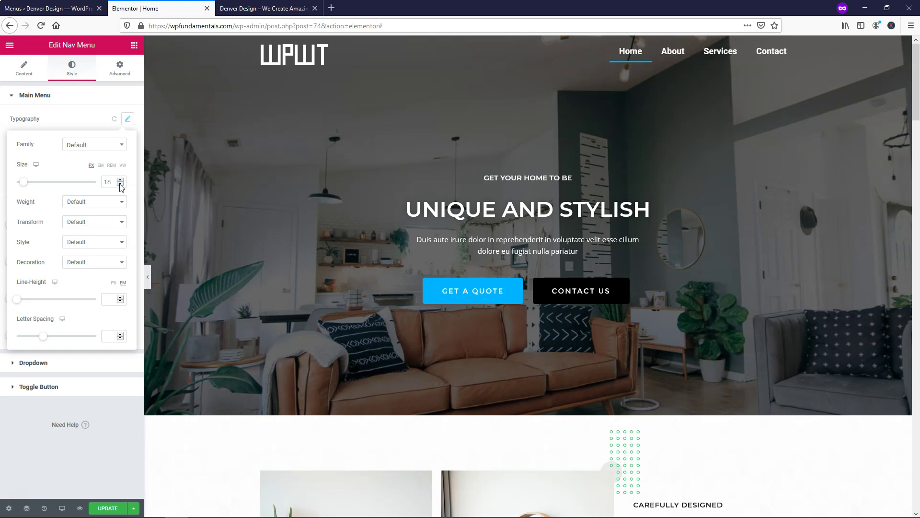
click(96, 202)
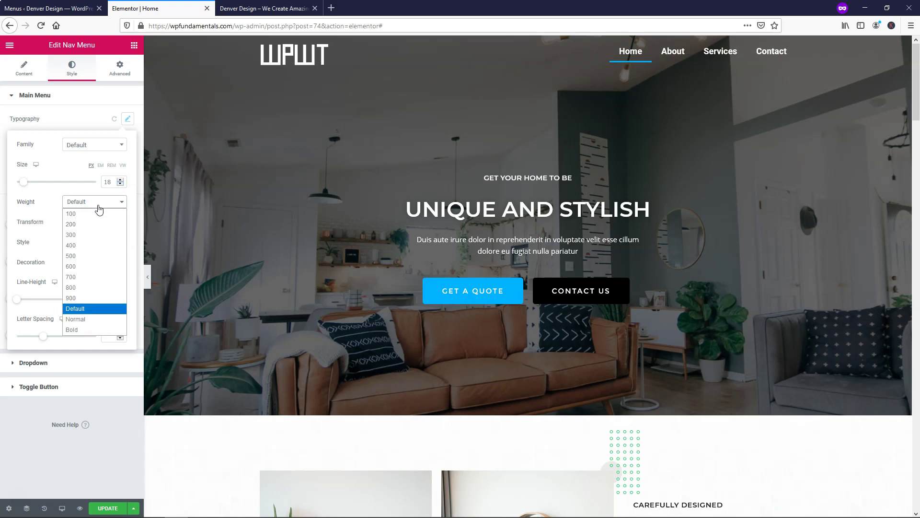
click(97, 266)
- Switch the menu font family to Lato, raise the size to 20, and save the page
click(92, 149)
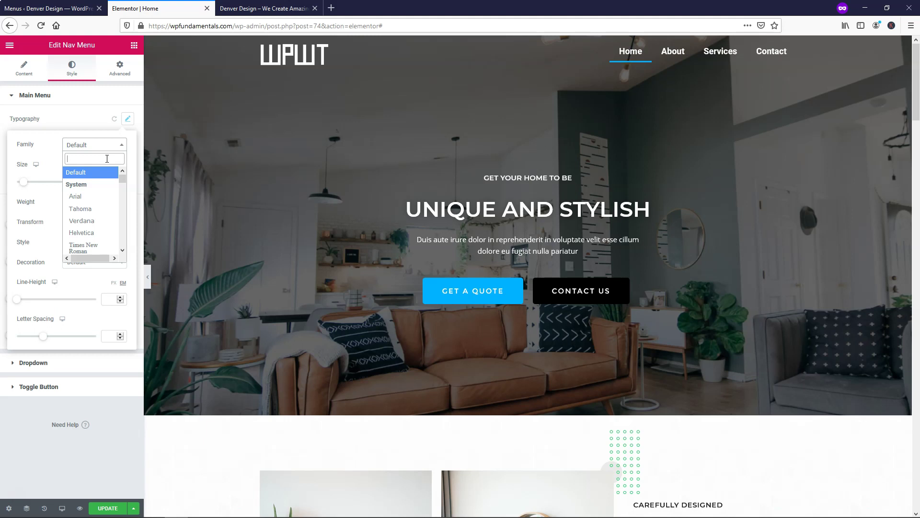
text(lat)
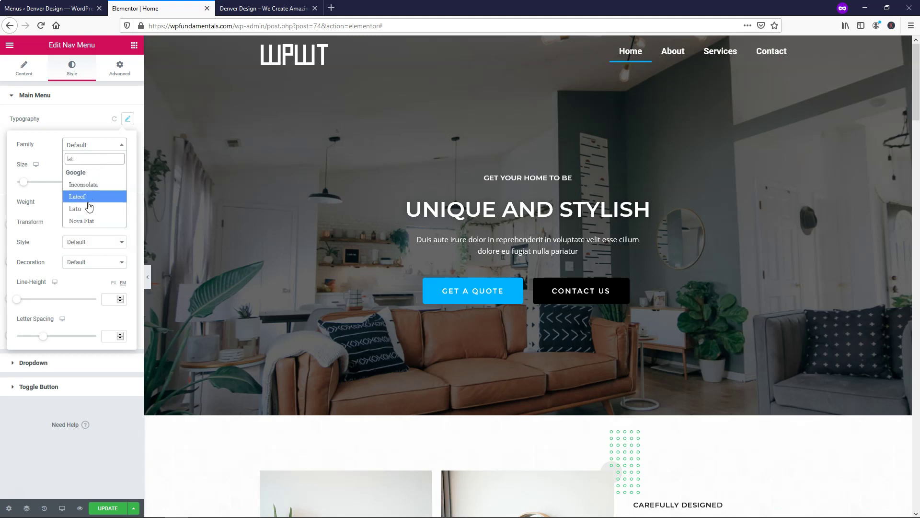
click(89, 209)
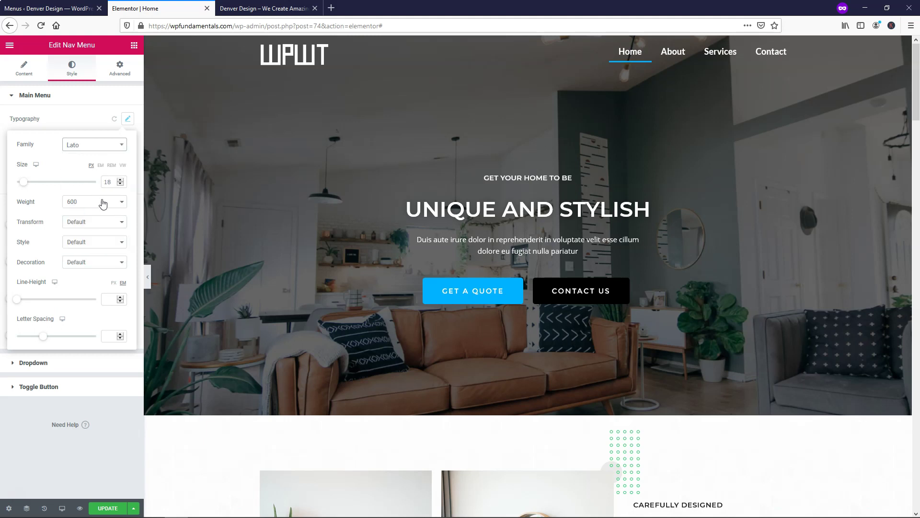
click(119, 181)
click(120, 181)
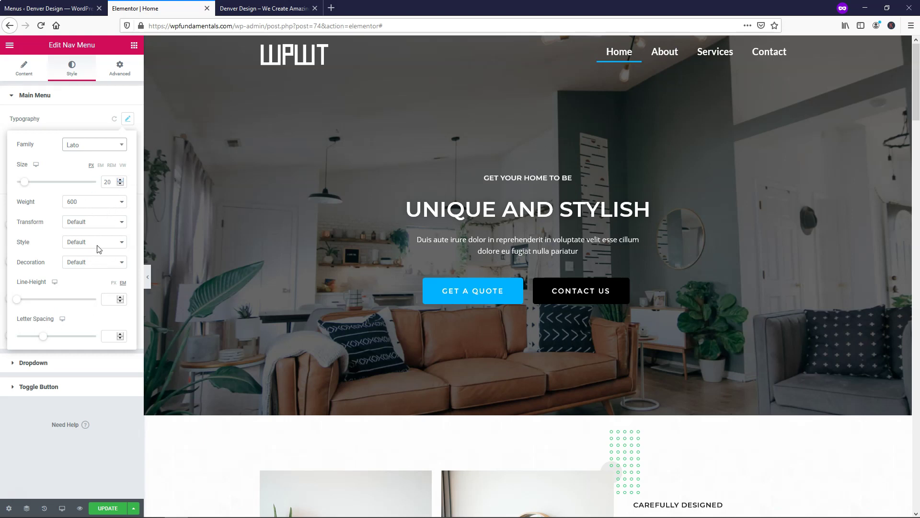
click(107, 508)
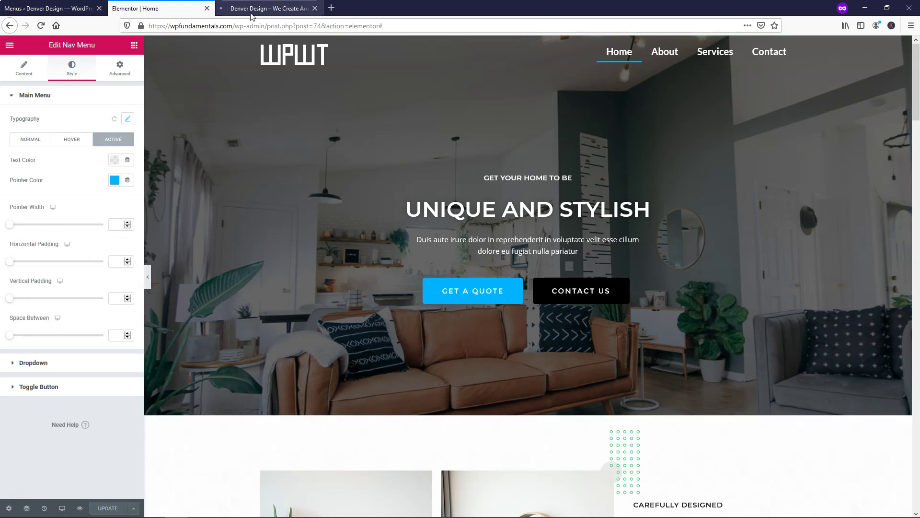
click(282, 8)
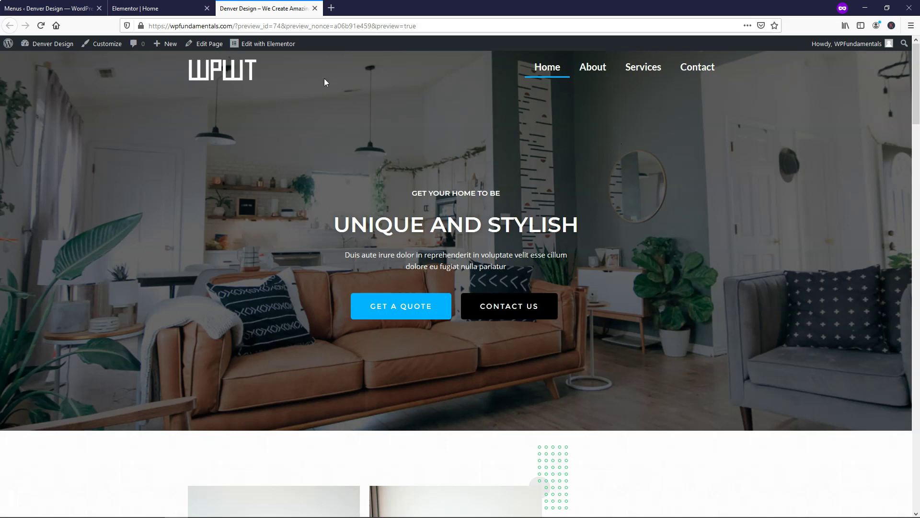
click(160, 8)
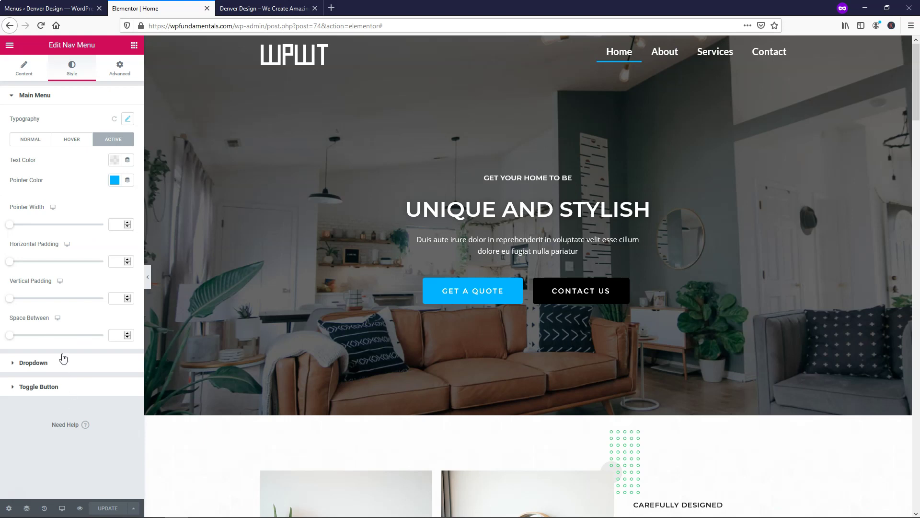
- Return to the Edit Nav Menu Content settings showing layout, pointer and toggle options
click(24, 71)
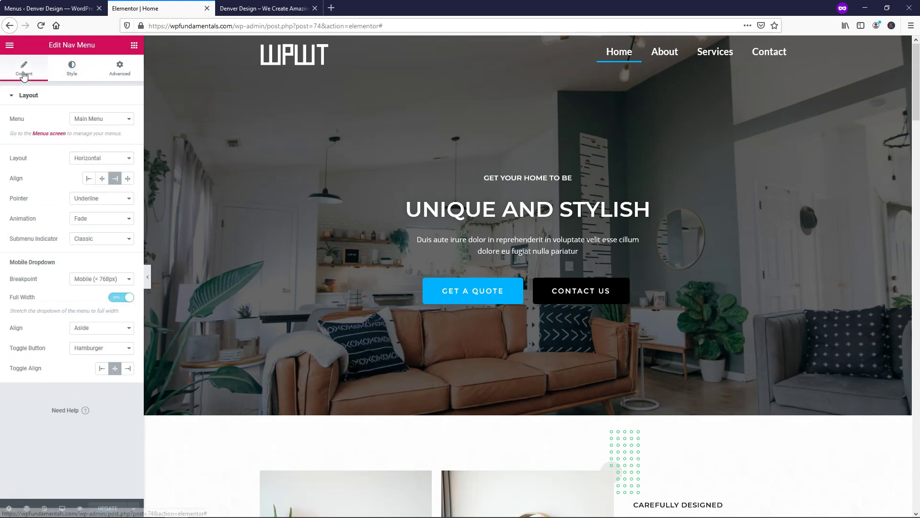